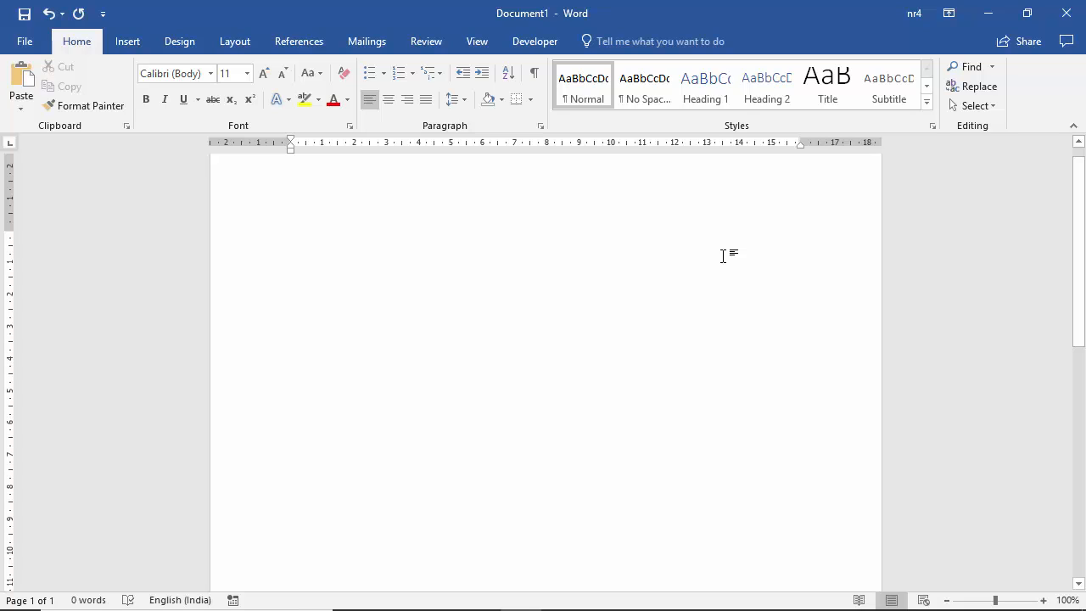
# Step: Create a one-row table with three narrow columns from a text pattern of plus signs and hyphens
pyautogui.write('+')
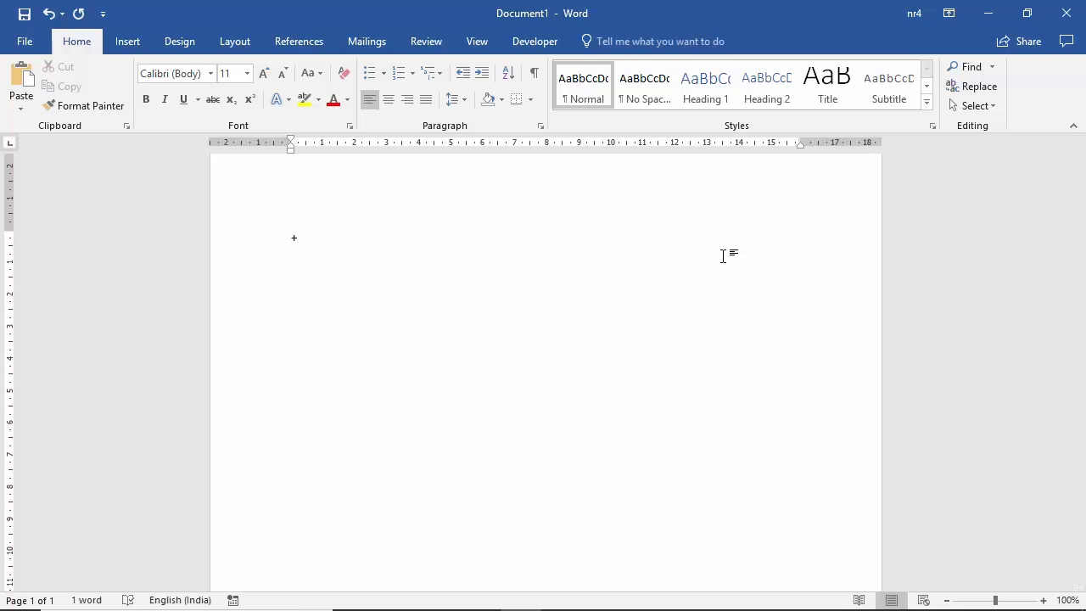
pyautogui.write('-')
pyautogui.write('+---+---+')
pyautogui.press('Return')
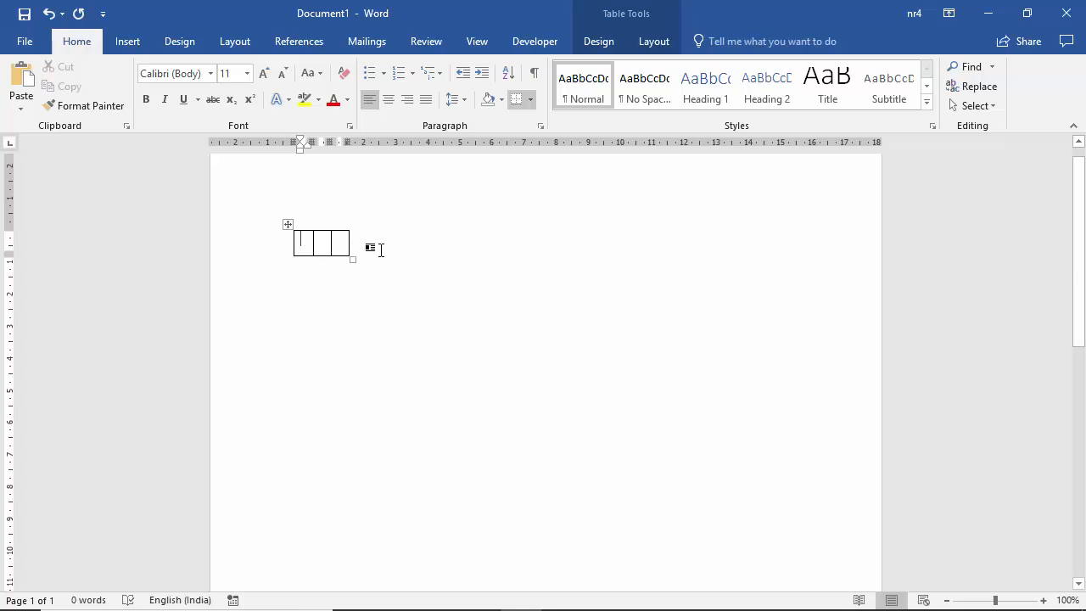
# Step: Extend the narrow table by two rows from its last cell to make a three-by-three grid
pyautogui.click(320, 243)
pyautogui.click(335, 242)
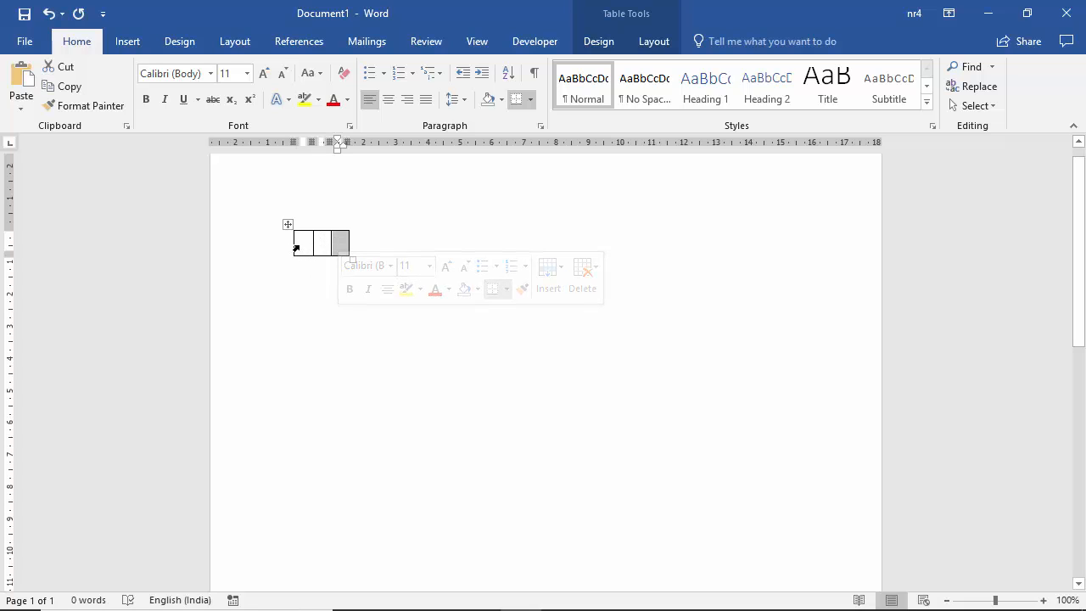
pyautogui.click(304, 244)
pyautogui.click(305, 245)
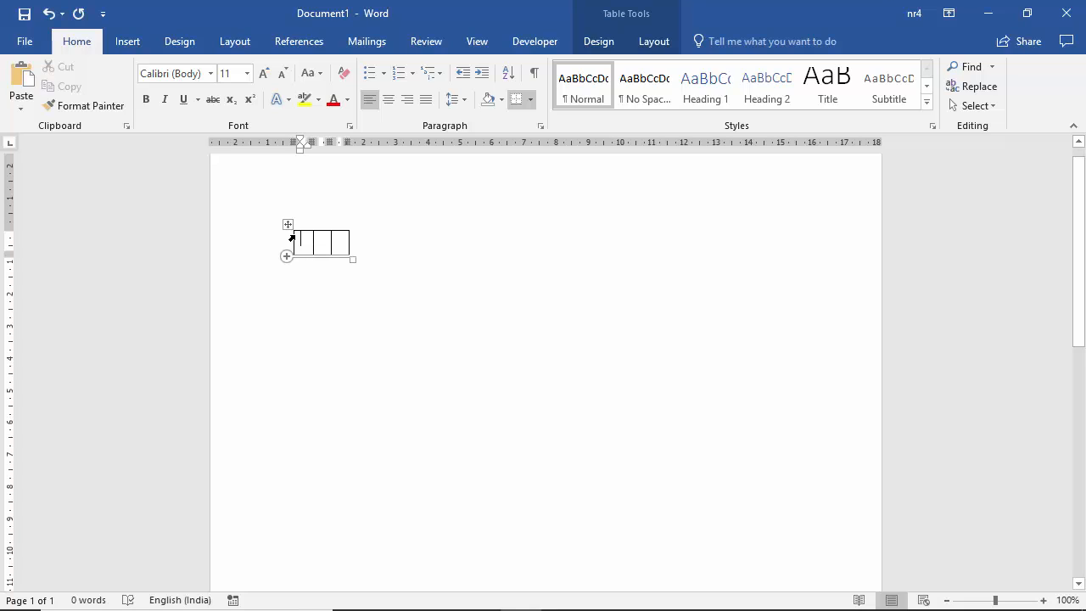
pyautogui.click(341, 242)
pyautogui.press('Tab')
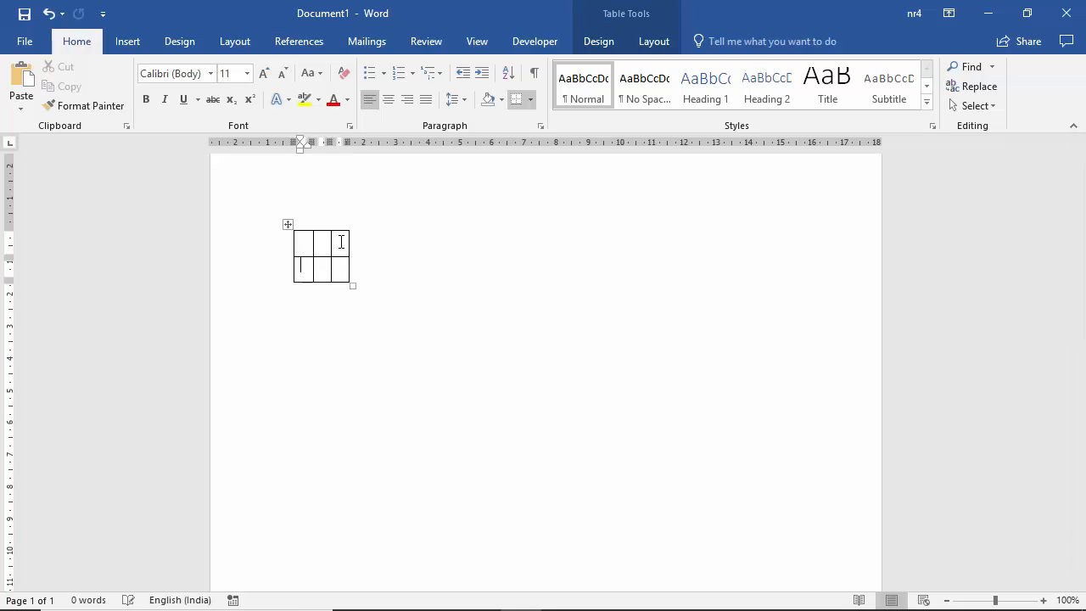
pyautogui.click(302, 268)
pyautogui.click(346, 276)
pyautogui.press('Tab')
# Step: Below the first table, create a one-row table with three wider columns from the pattern "+----------------+--------------+------------+"
pyautogui.click(298, 343)
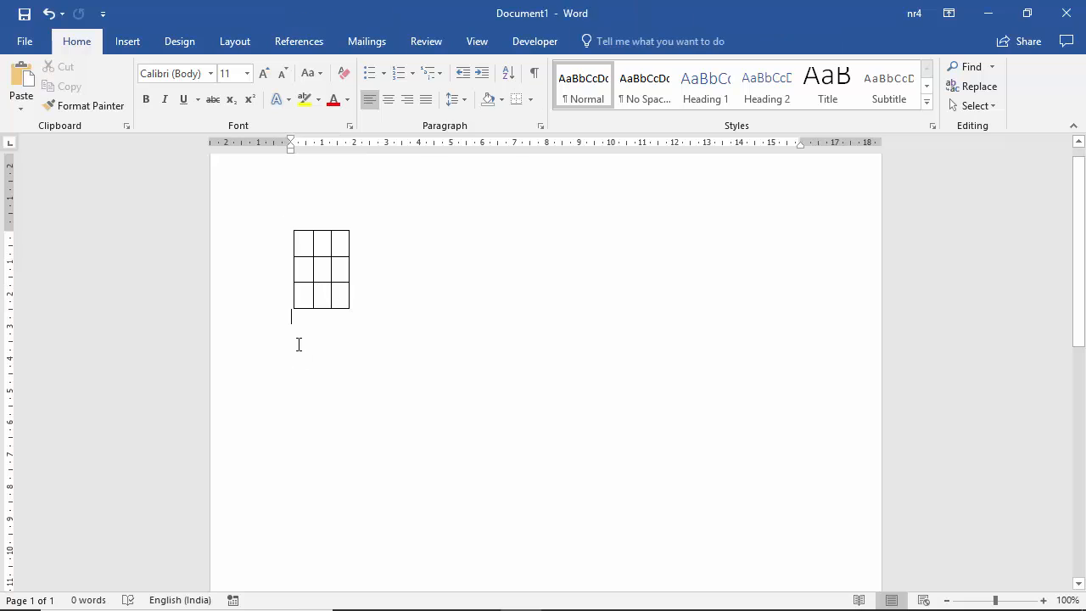
pyautogui.hotkey('ctrl', 'z')
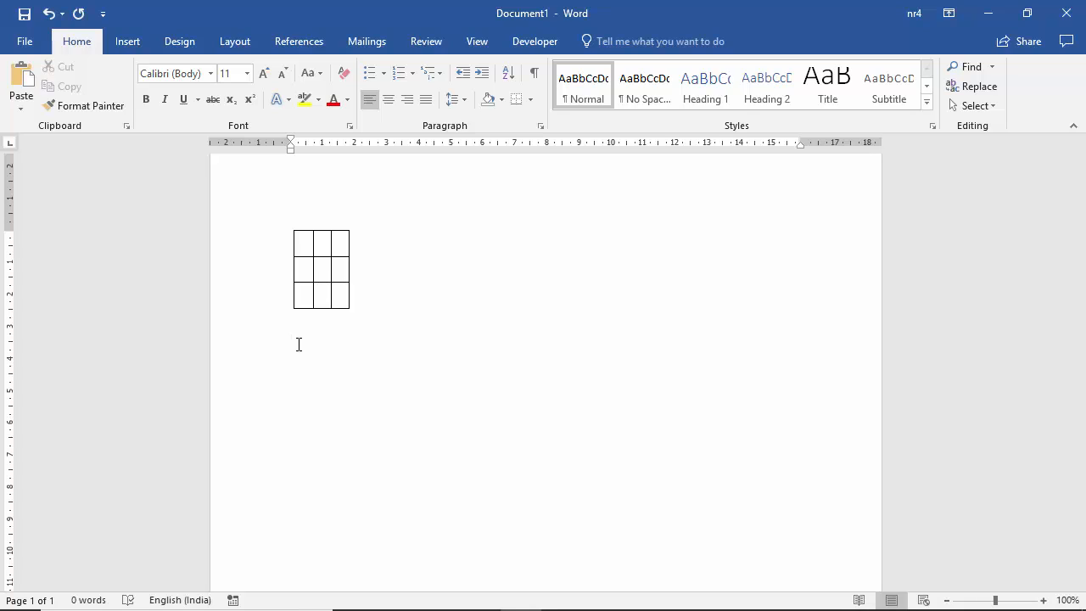
pyautogui.write('+----------------+--------------+------------+')
pyautogui.press('Return')
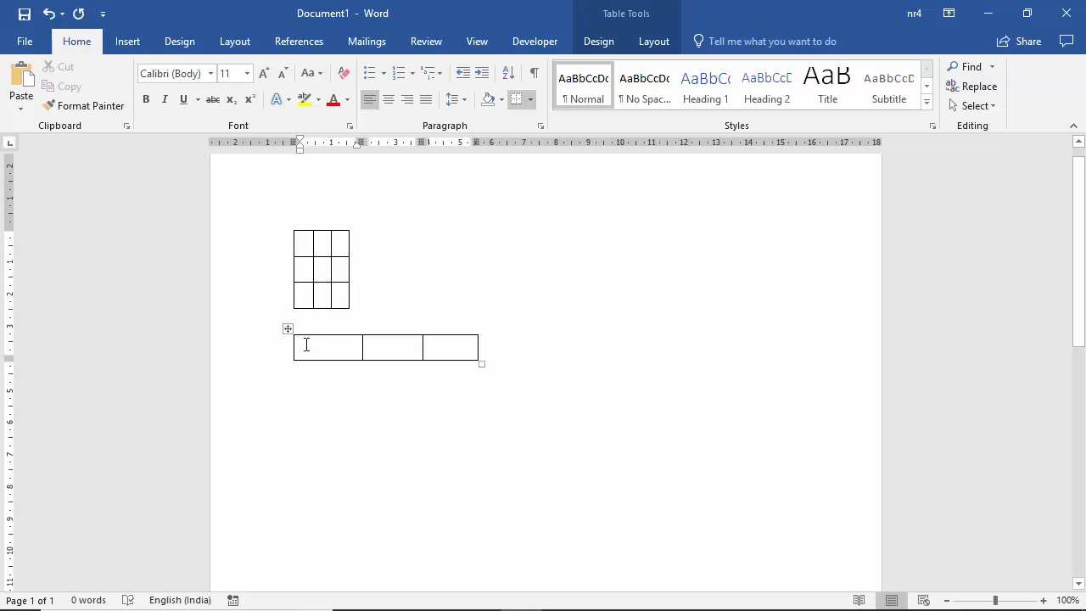
# Step: Add a second row to the wider table from its last cell
pyautogui.click(365, 346)
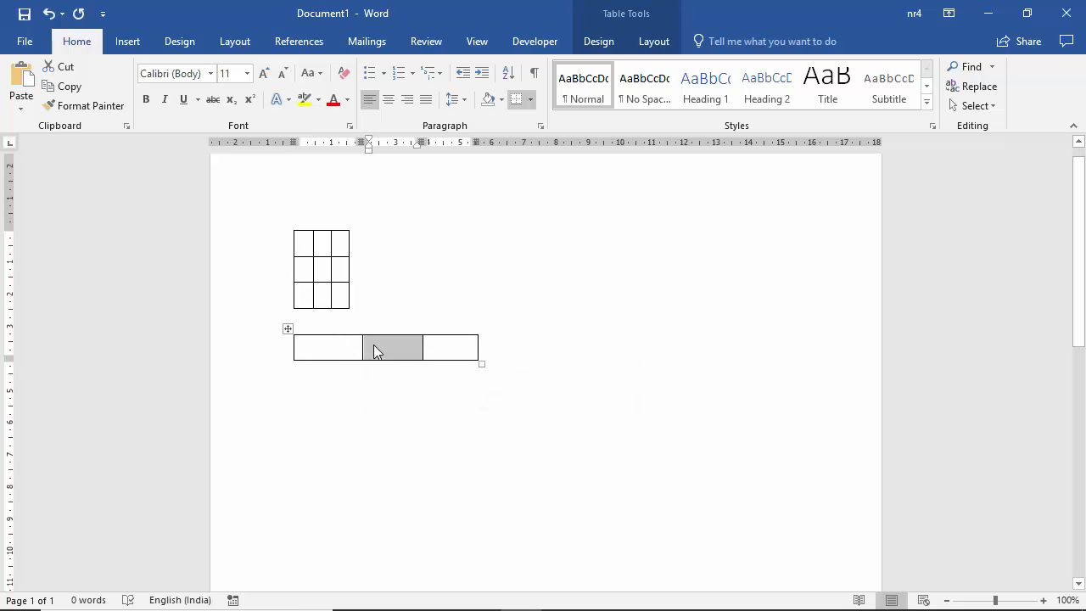
pyautogui.click(374, 345)
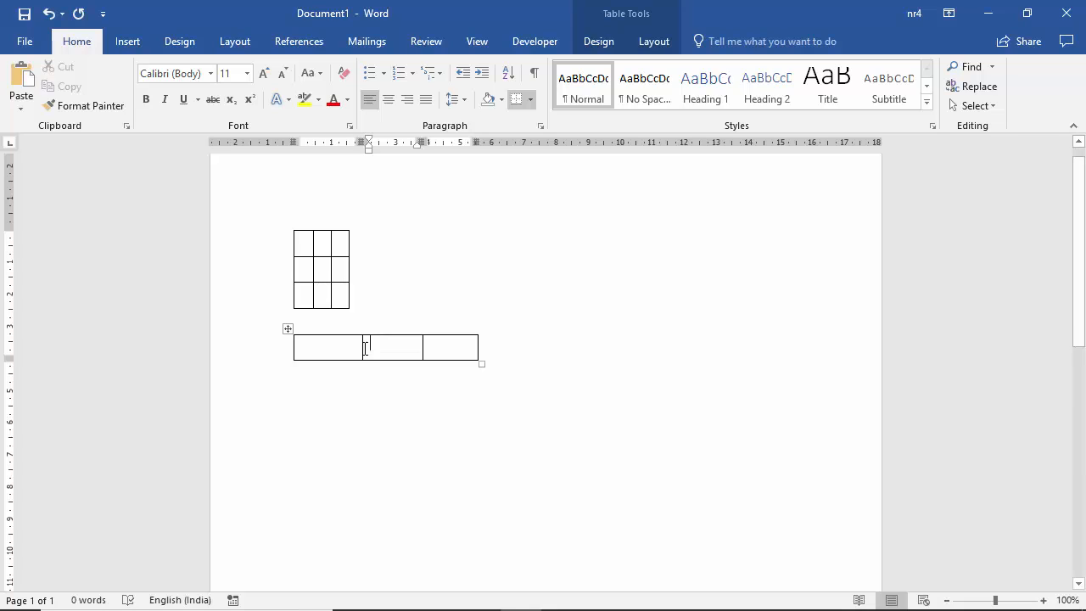
pyautogui.click(324, 349)
pyautogui.click(386, 352)
pyautogui.click(464, 348)
pyautogui.click(388, 345)
pyautogui.click(469, 348)
pyautogui.press('Tab')
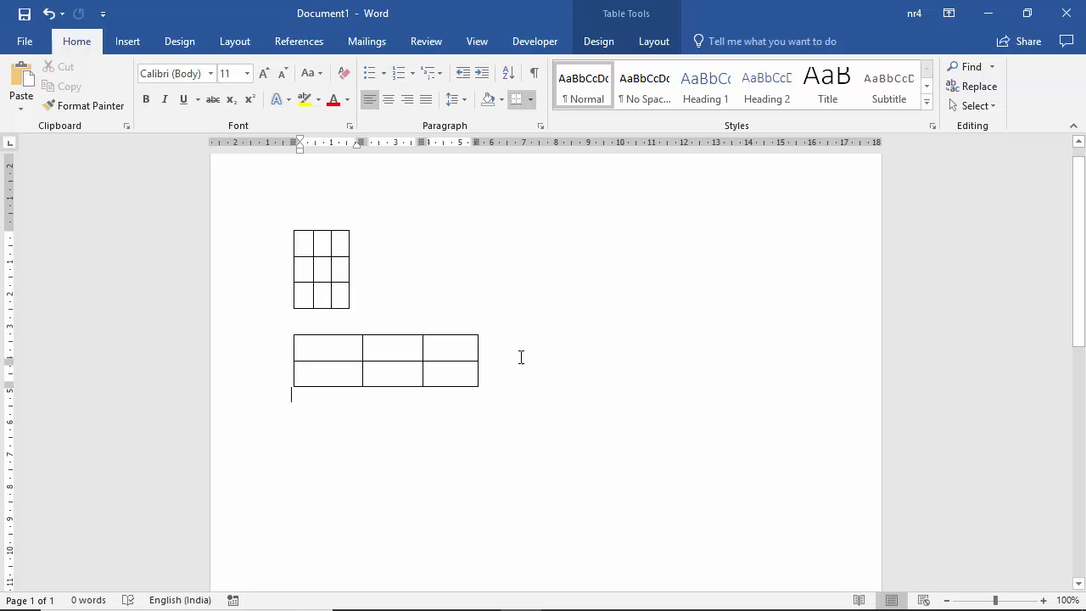
# Step: Delete both tables to clear the document
pyautogui.hotkey('ctrl', 'a')
pyautogui.click(472, 299)
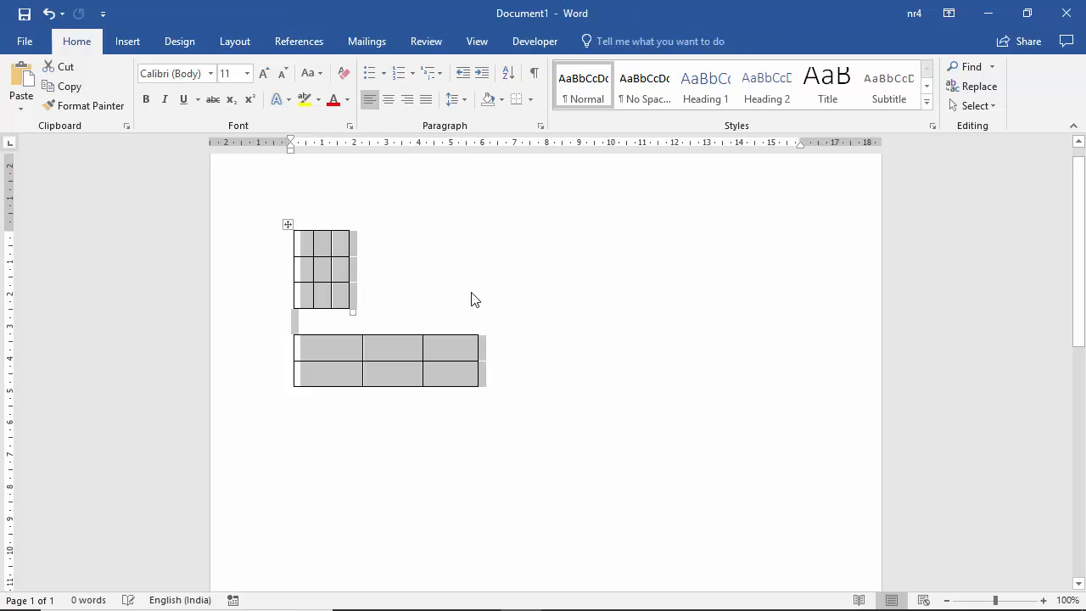
pyautogui.press('Delete')
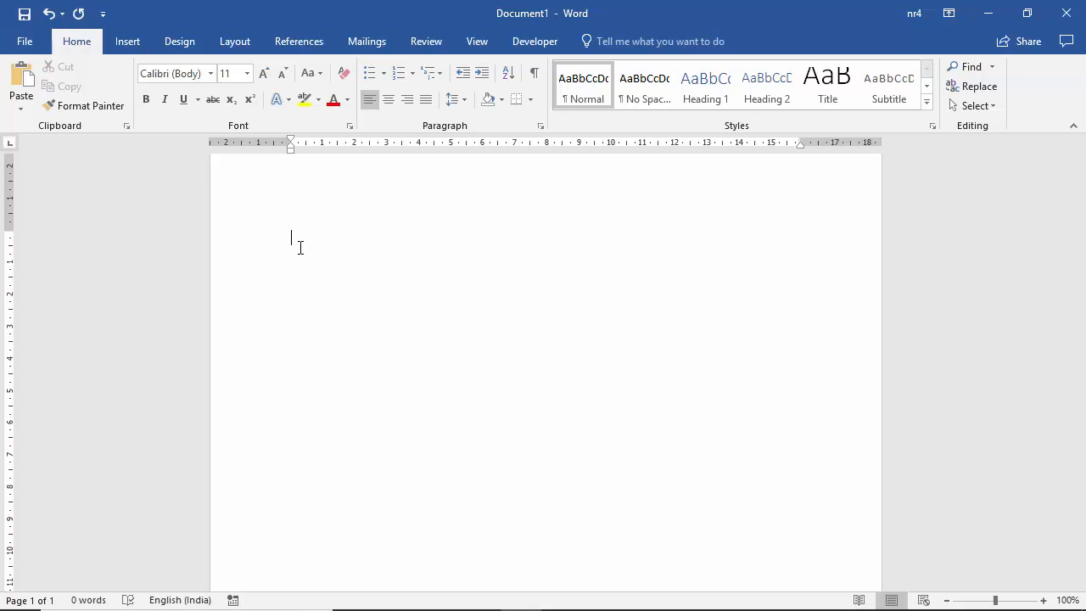
pyautogui.hotkey('ctrl', 'z')
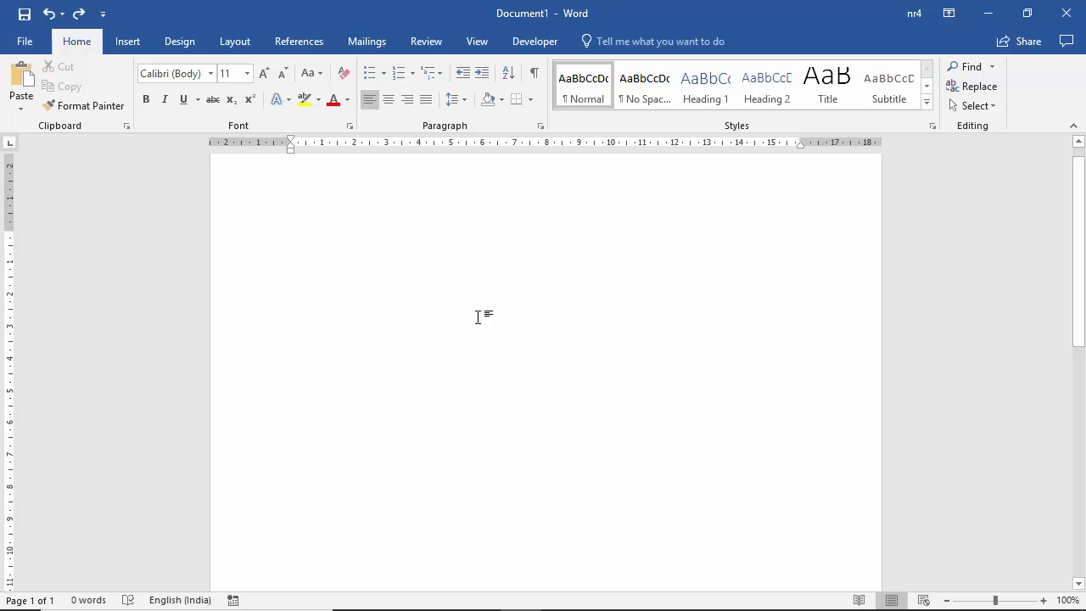
# Step: Insert a full-width dotted line from three asterisks and a thin solid line beneath it
pyautogui.write('***')
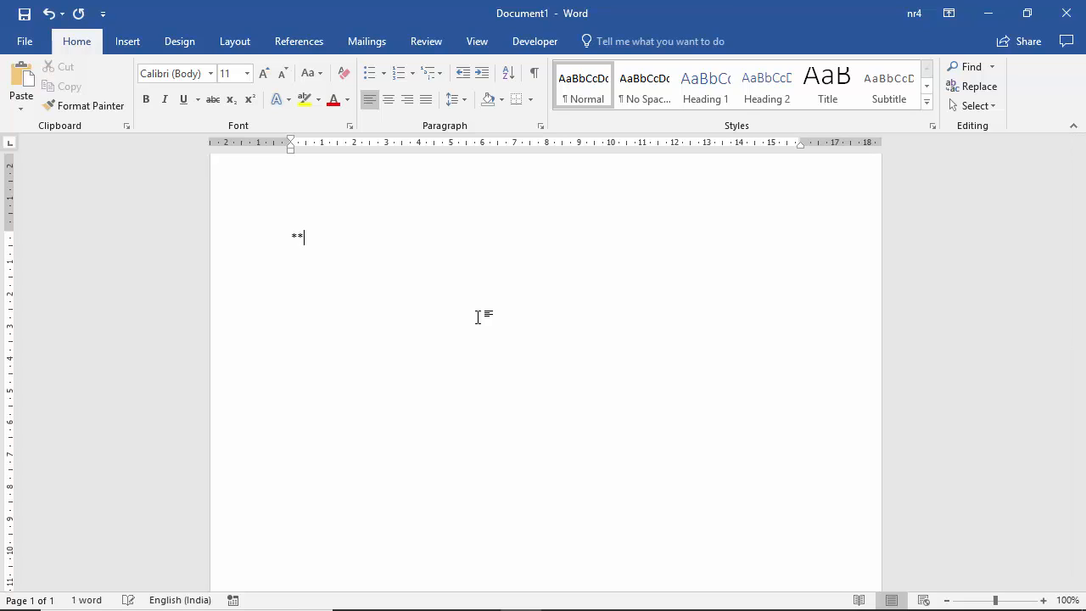
pyautogui.press('Return')
pyautogui.press('Return')
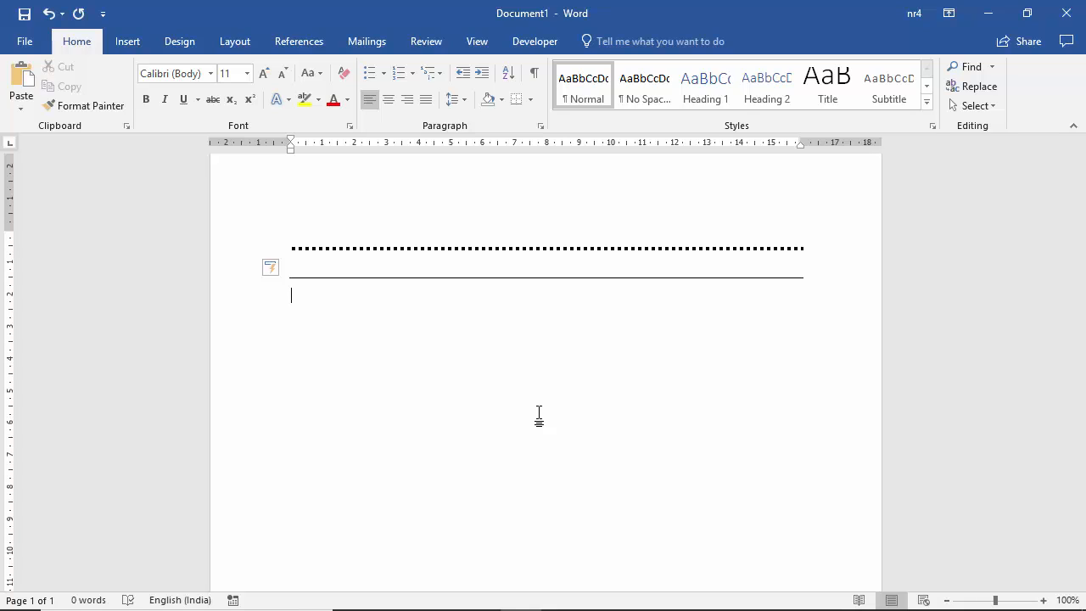
# Step: Add a thick horizontal line from "___" and a double horizontal line from "==="
pyautogui.write('___')
pyautogui.press('Return')
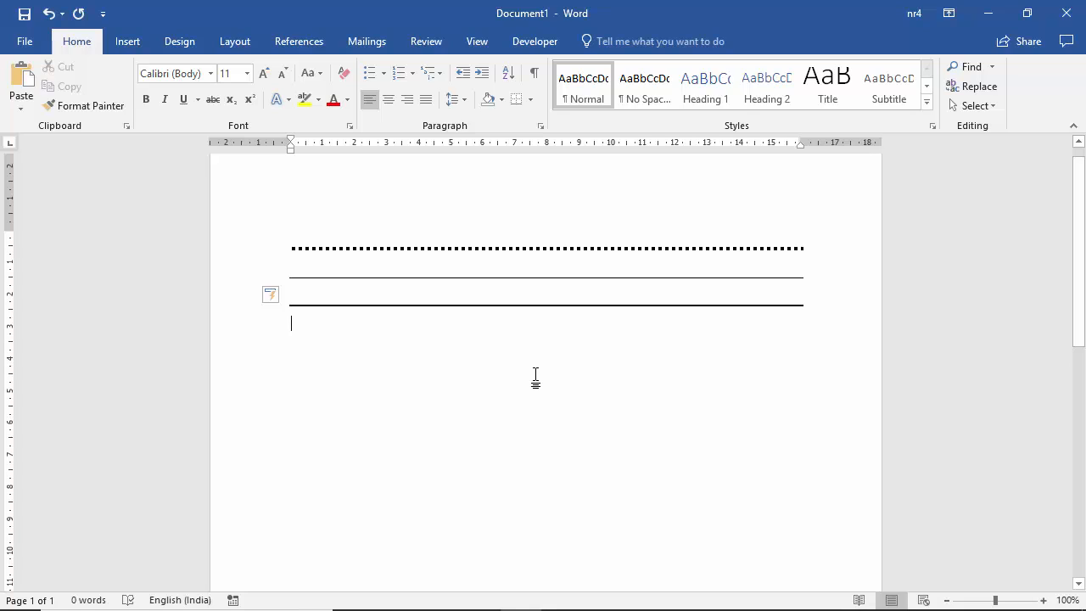
pyautogui.write('===')
pyautogui.press('Return')
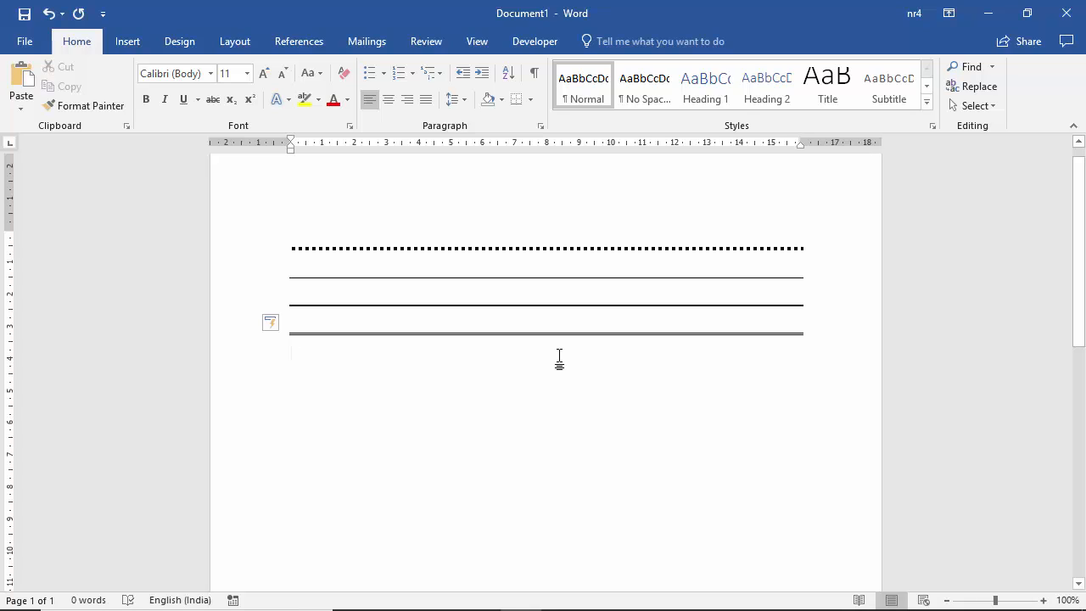
# Step: Add a triple horizontal line from "###" and a wavy horizontal line from "~~~"
pyautogui.write('###')
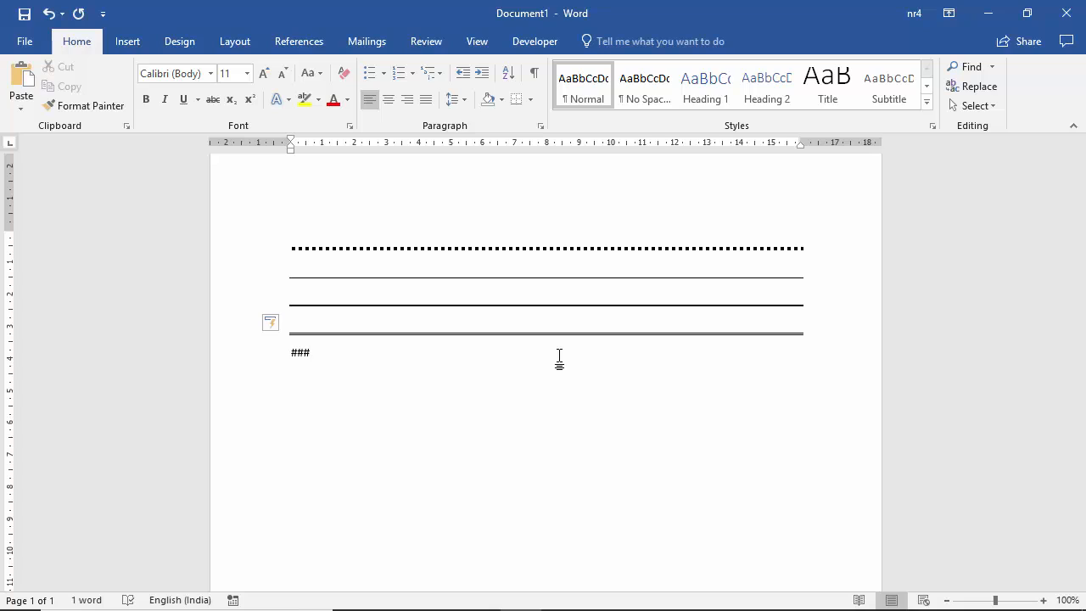
pyautogui.press('Return')
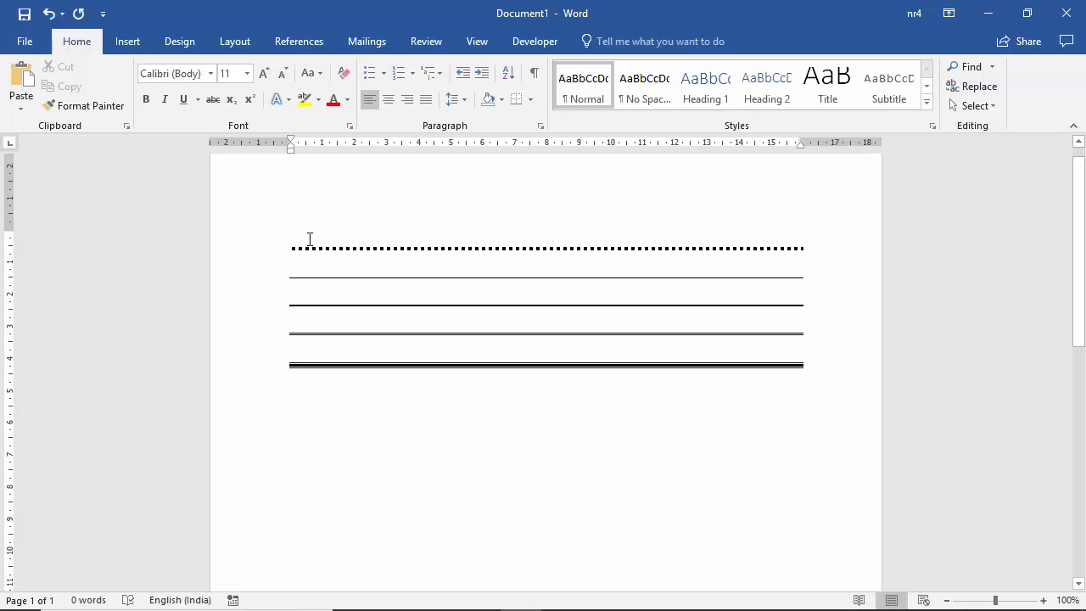
pyautogui.write('~~~')
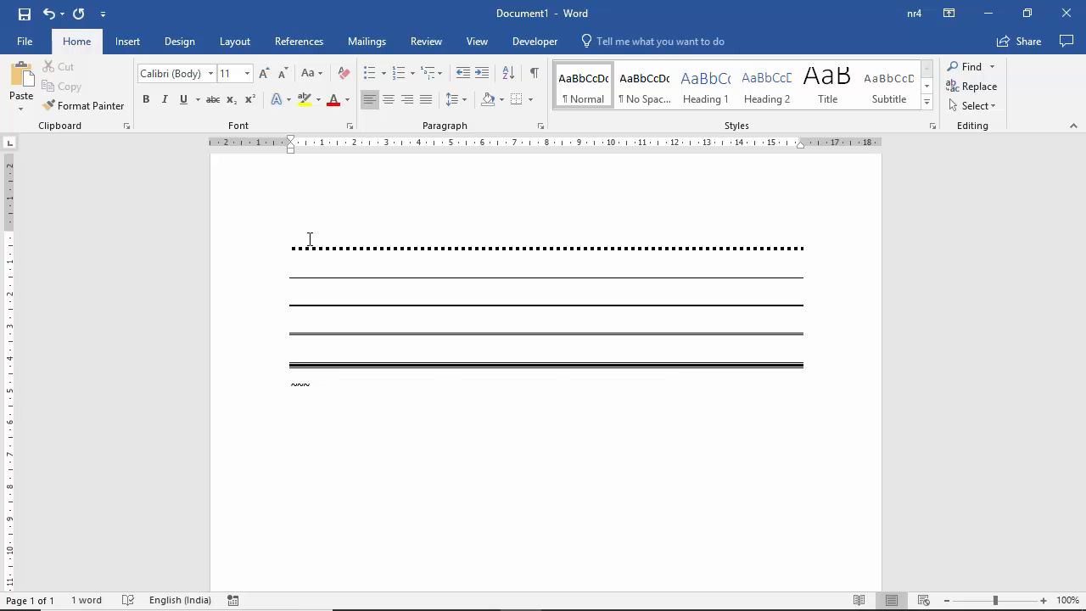
pyautogui.press('Return')
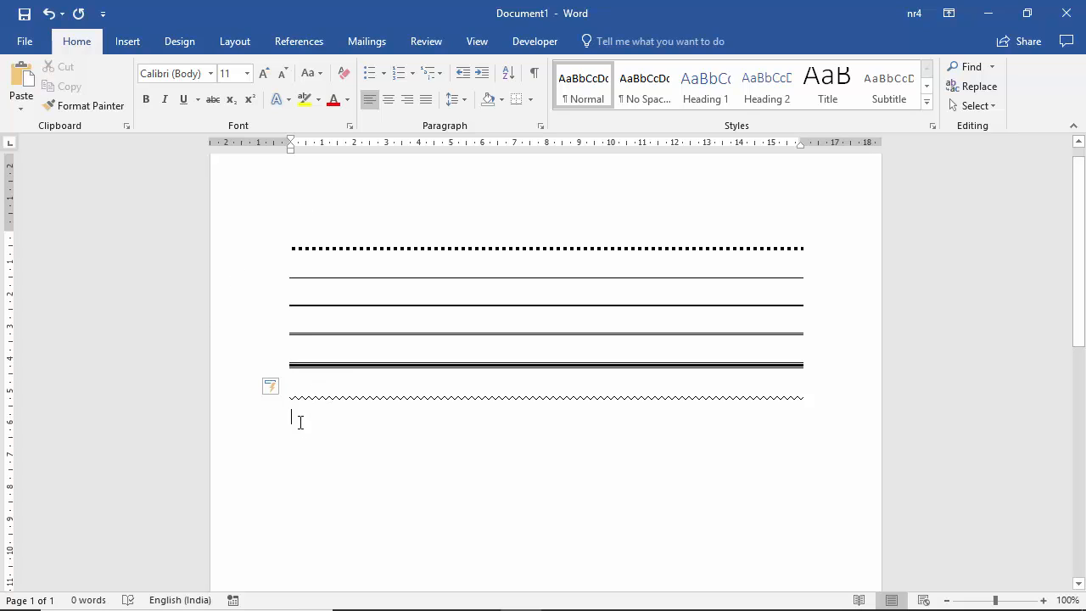
# Step: Delete all the horizontal lines from the page
pyautogui.moveTo(298, 422)
pyautogui.mouseDown()
pyautogui.moveTo(311, 267)
pyautogui.moveTo(296, 242)
pyautogui.mouseUp()
pyautogui.press('Delete')
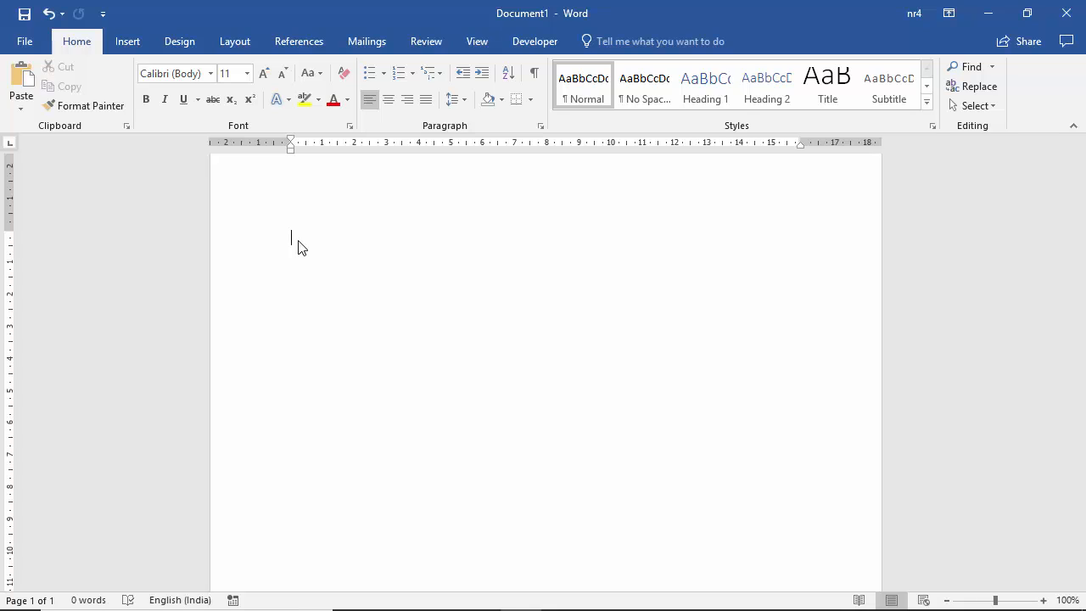
# Step: Insert a bold right arrow on the first line and a bold left arrow on the line below
pyautogui.hotkey('ctrl', 'z')
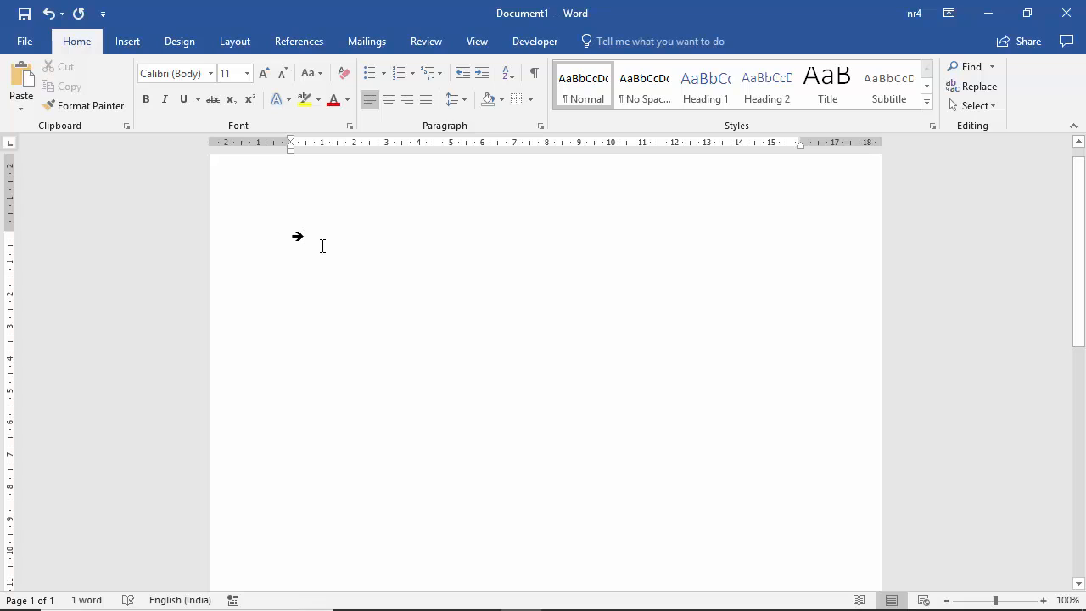
pyautogui.moveTo(307, 240); pyautogui.dragTo(291, 239)
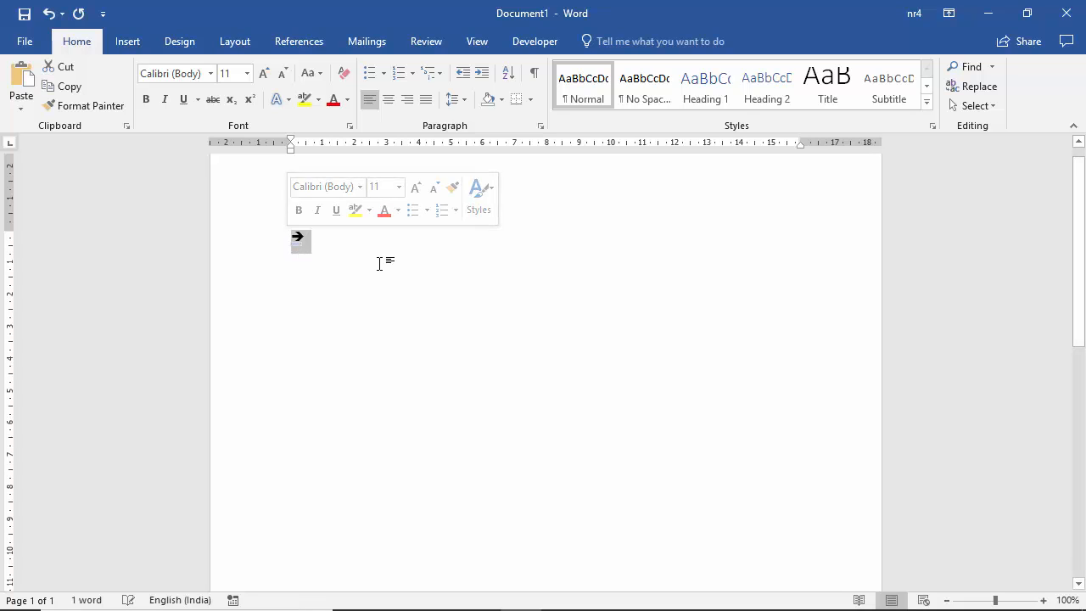
pyautogui.click(324, 246)
pyautogui.press('Return')
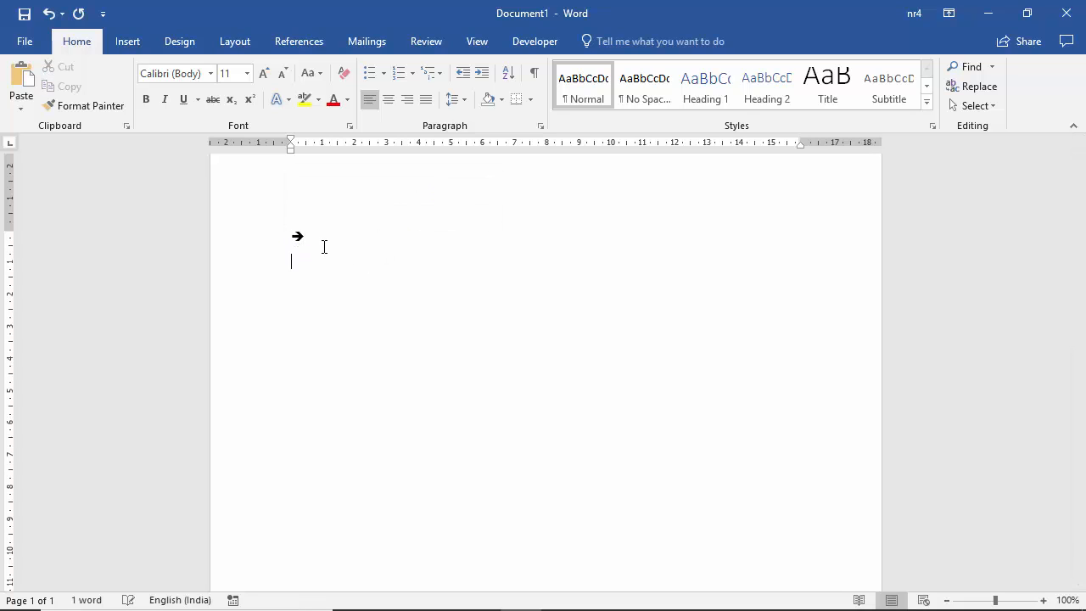
pyautogui.write('<--')
# Step: Add a thin right arrow, a thin left arrow and a double-headed arrow from "<=>", each on its own line
pyautogui.press('Return')
pyautogui.write('--><--')
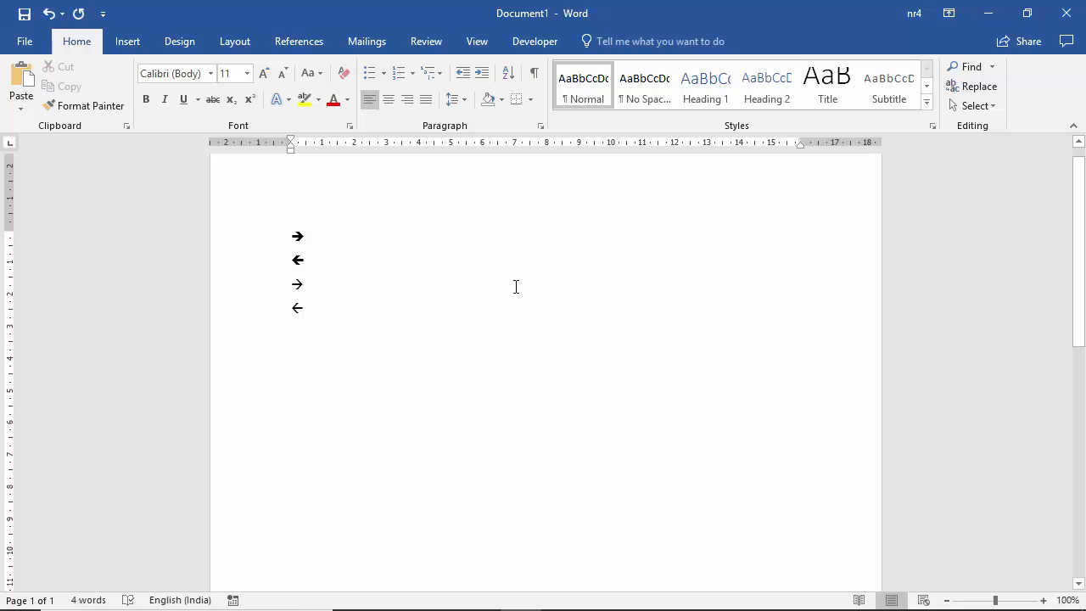
pyautogui.write('<')
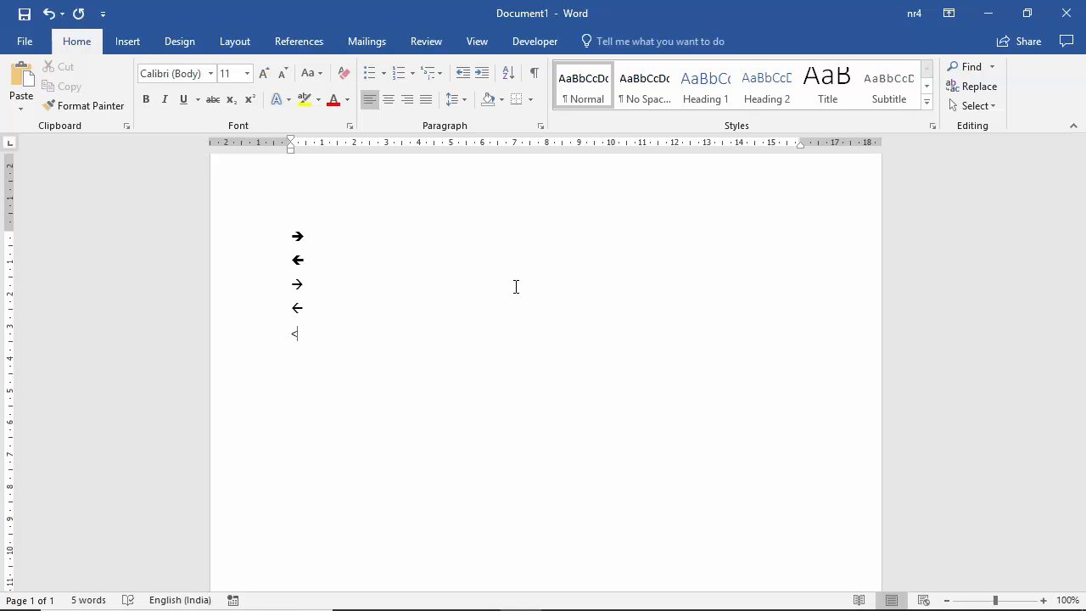
pyautogui.write('=>')
pyautogui.scroll(1, 347, 311)
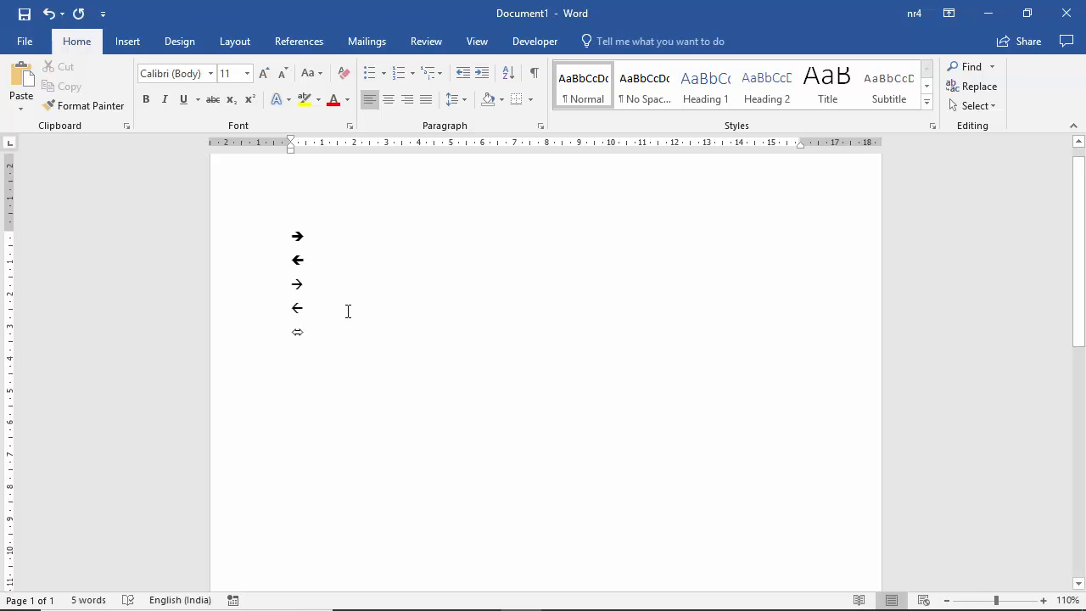
pyautogui.scroll(2, 347, 311)
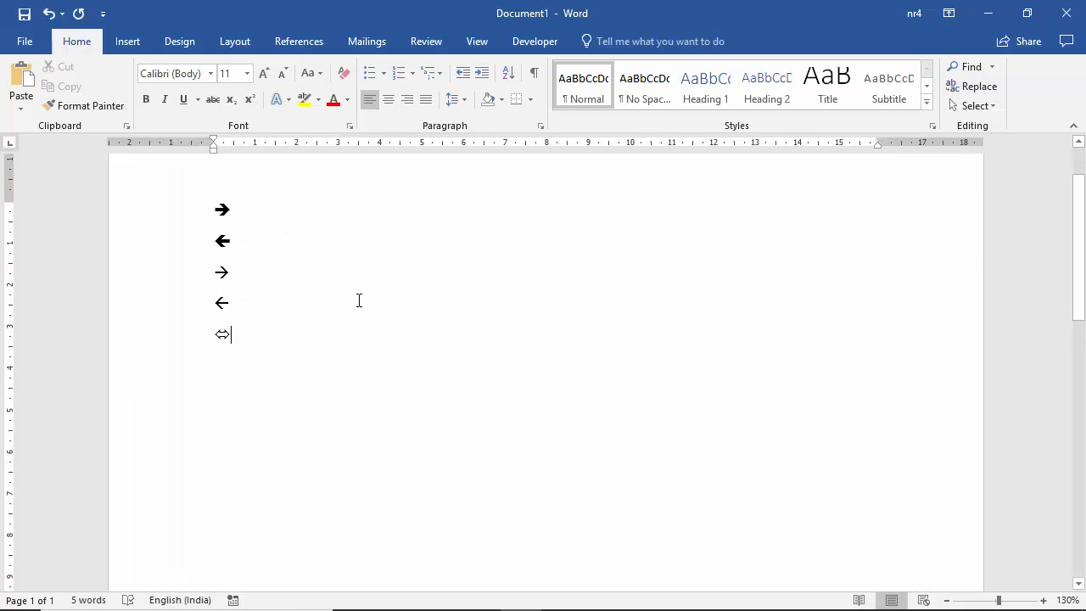
pyautogui.scroll(1, 315, 319)
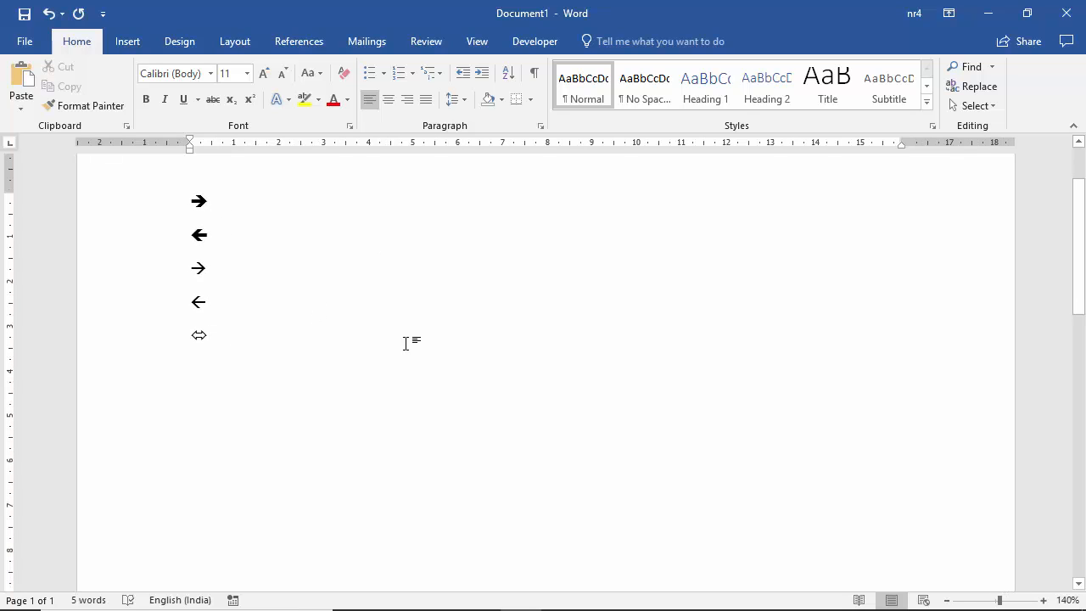
# Step: Add smiling, sad and neutral face emojis on separate lines below the arrows, using ":)", ":(" and ":|"
pyautogui.press('Return')
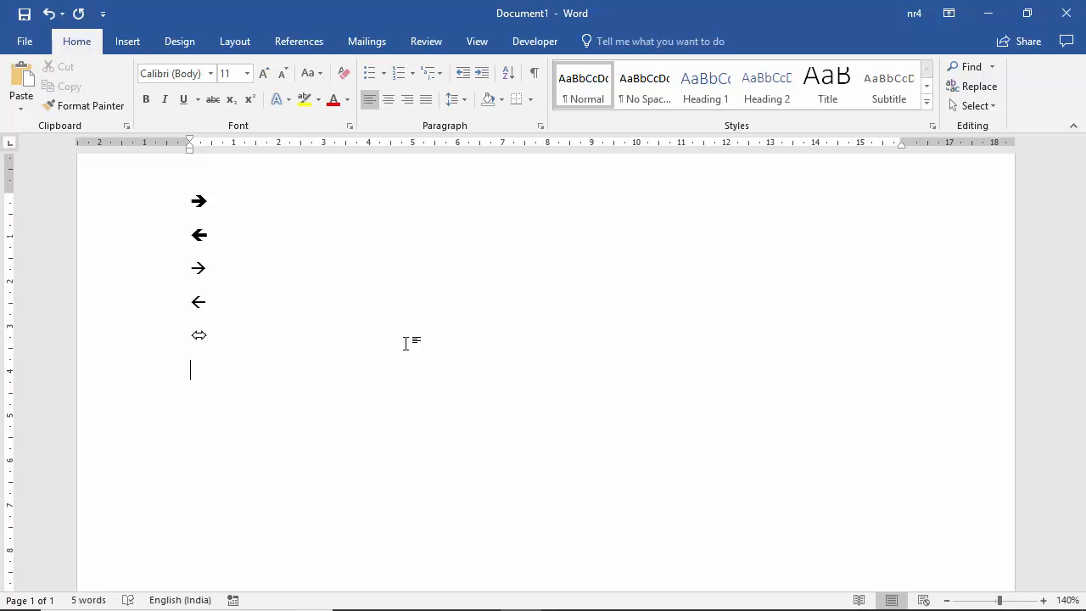
pyautogui.write(':)')
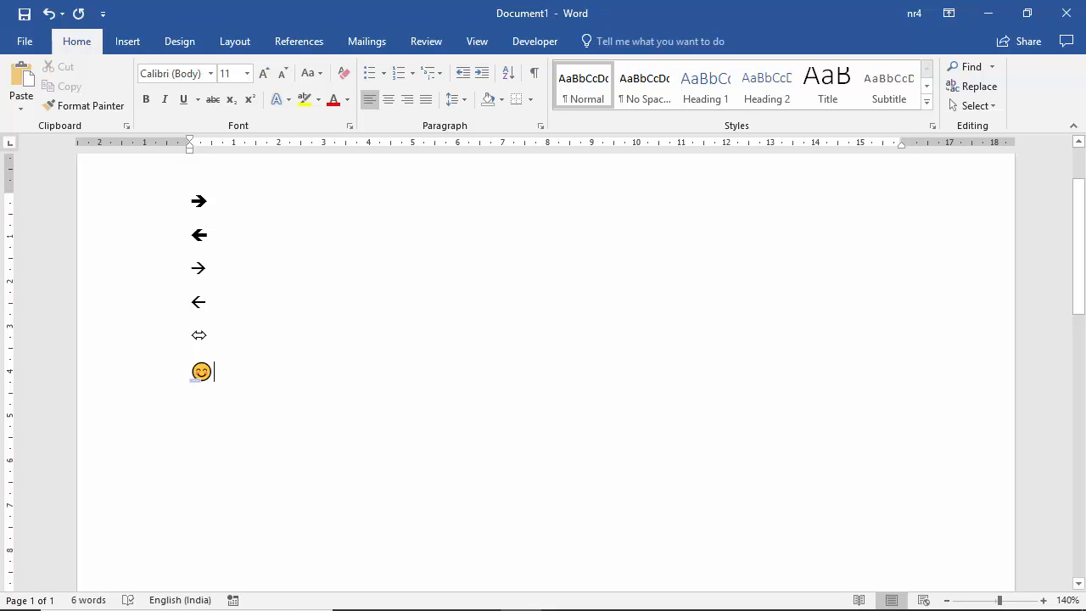
pyautogui.press('Return')
pyautogui.write(':')
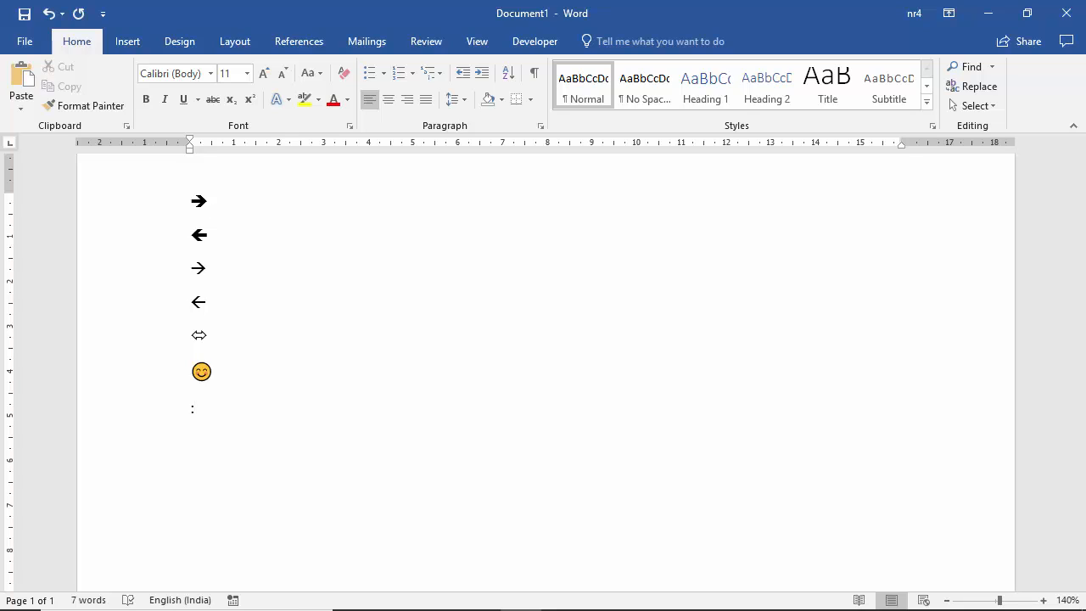
pyautogui.write('(')
pyautogui.press('Return')
pyautogui.write(':|')
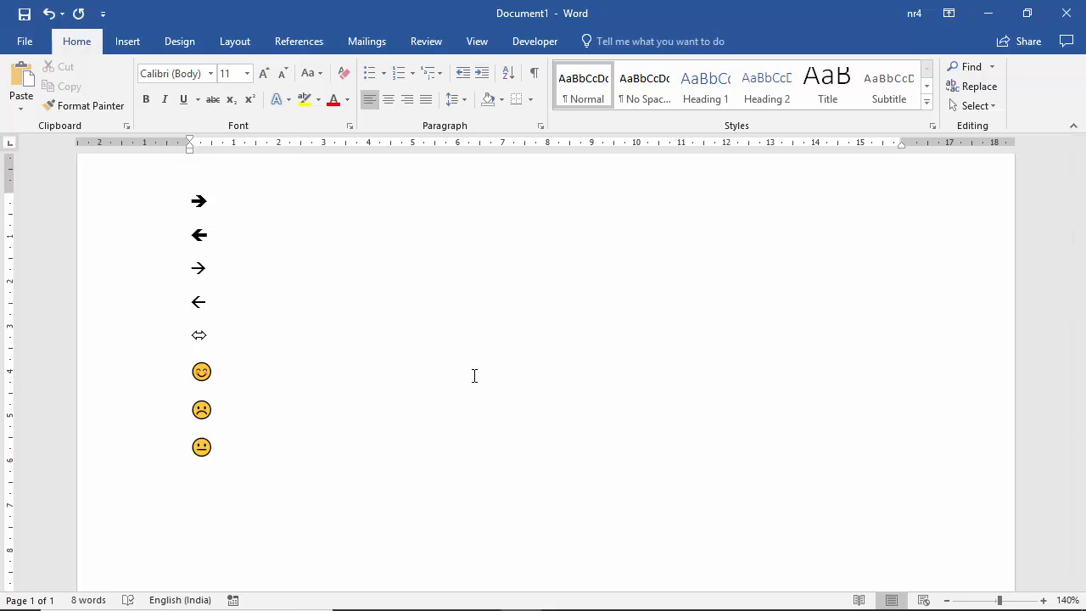
# Step: Add the copyright and registered symbols on separate lines below the emojis, using "(c)" and "(r)"
pyautogui.press('Return')
pyautogui.scroll(-2, 310, 326)
pyautogui.scroll(-3, 310, 325)
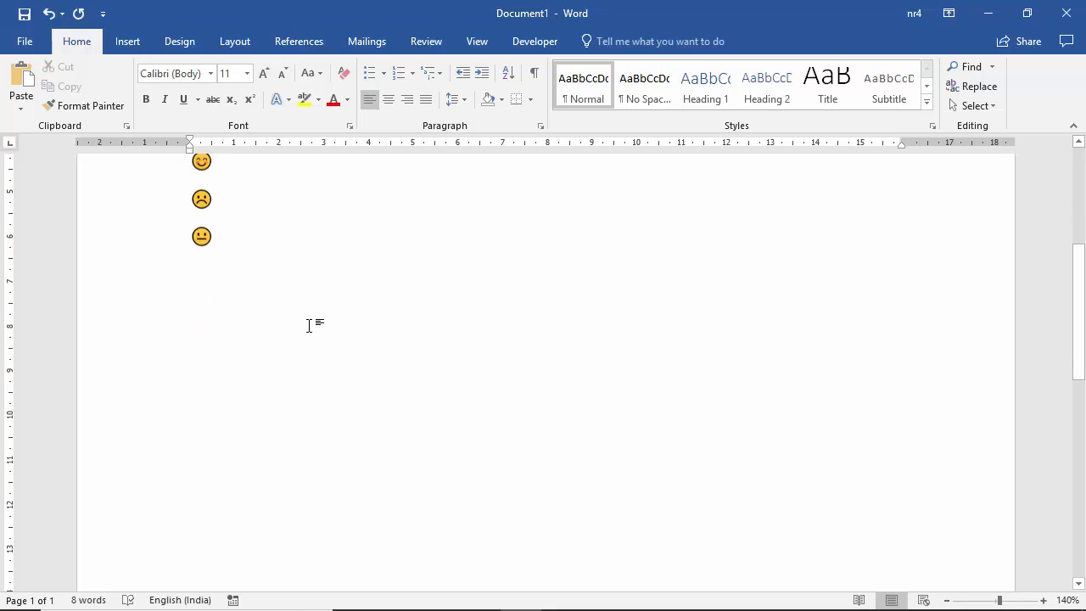
pyautogui.scroll(1, 309, 326)
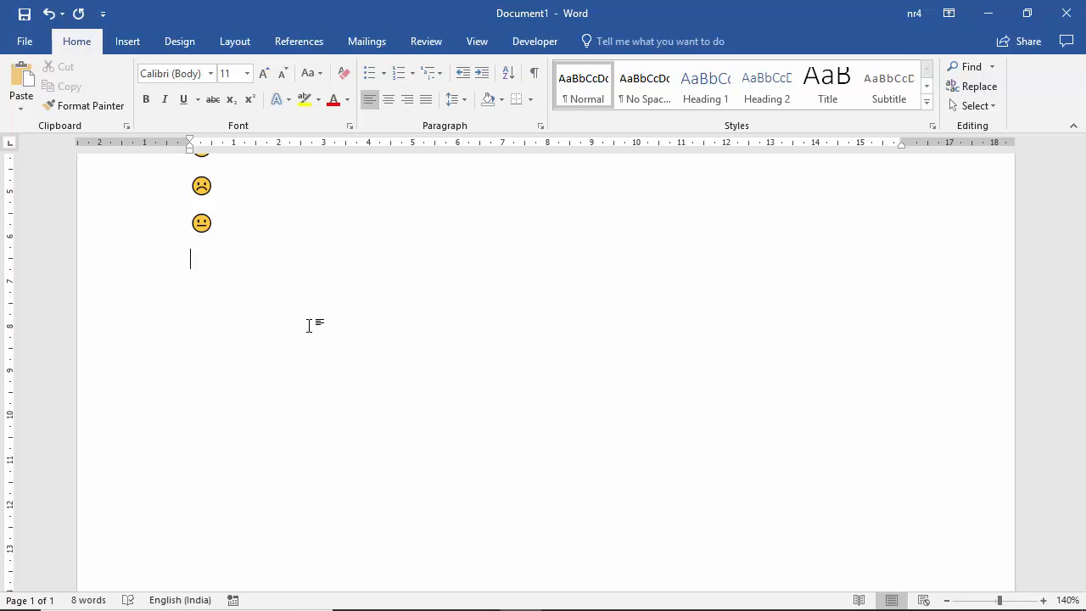
pyautogui.write('(c)')
pyautogui.press('Return')
pyautogui.write('(')
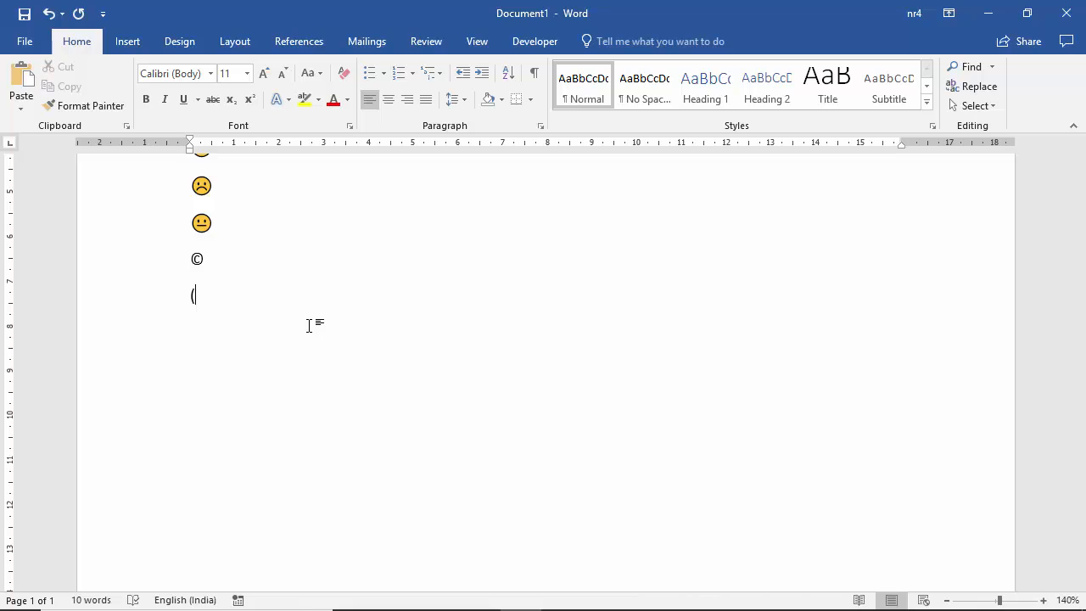
pyautogui.write('rR)')
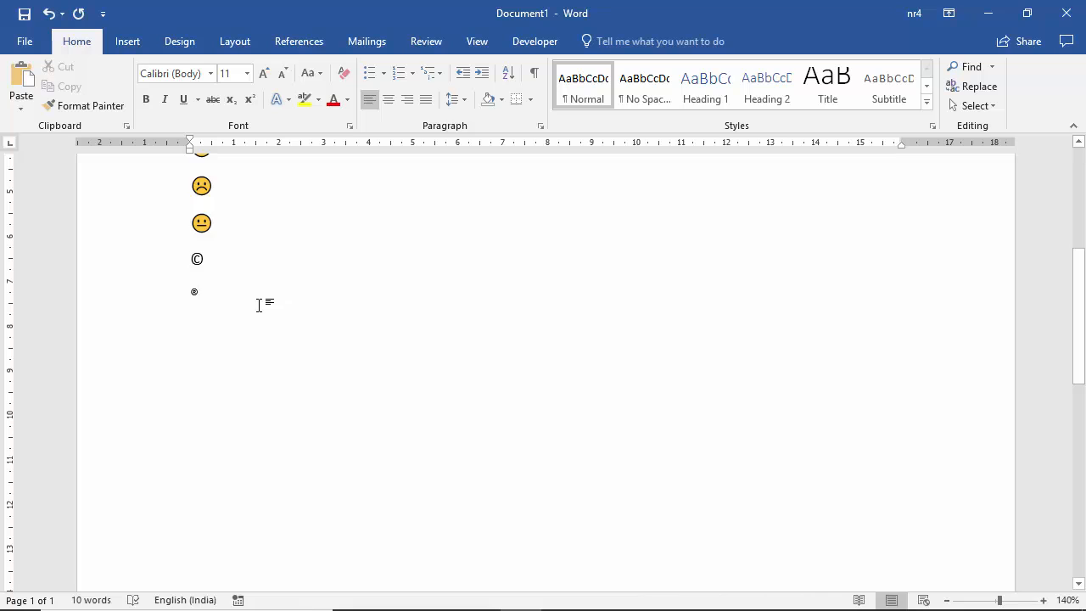
# Step: Inspect the registered symbol up close and add a trademark symbol on the line below it, using "(tm)"
pyautogui.keyDown('ctrl'); pyautogui.scroll(9, 263, 310); pyautogui.keyUp('ctrl')
pyautogui.keyDown('ctrl'); pyautogui.scroll(9, 291, 320); pyautogui.keyUp('ctrl')
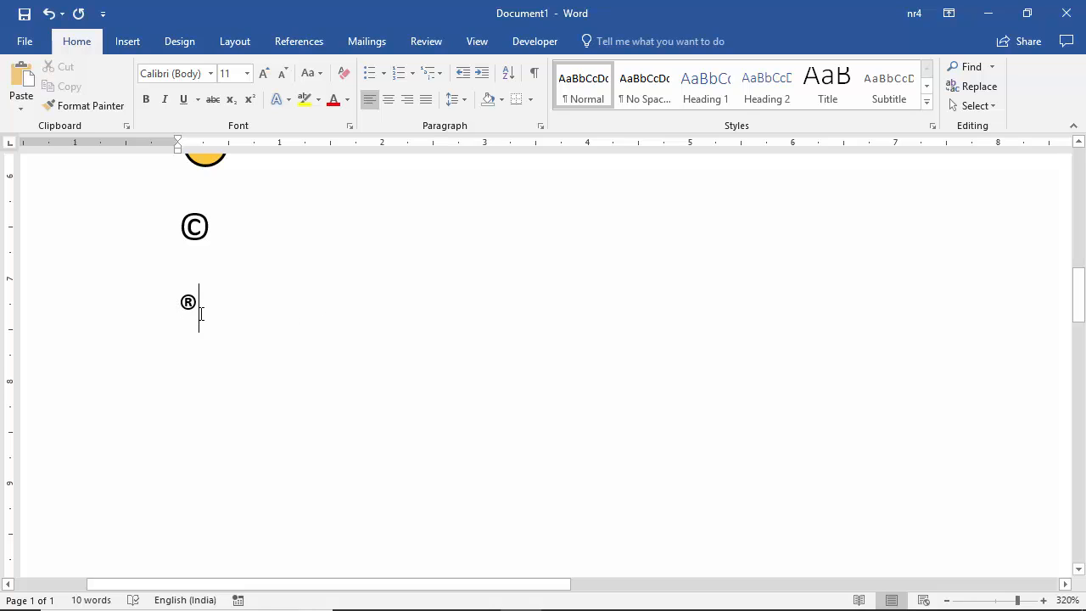
pyautogui.moveTo(201, 306); pyautogui.dragTo(182, 303)
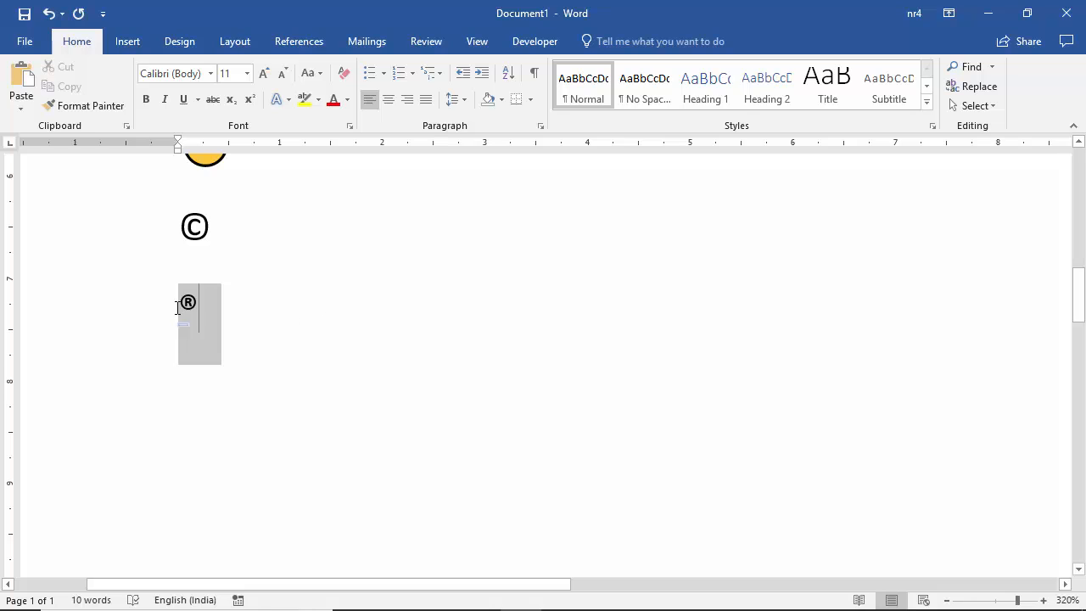
pyautogui.click(212, 307)
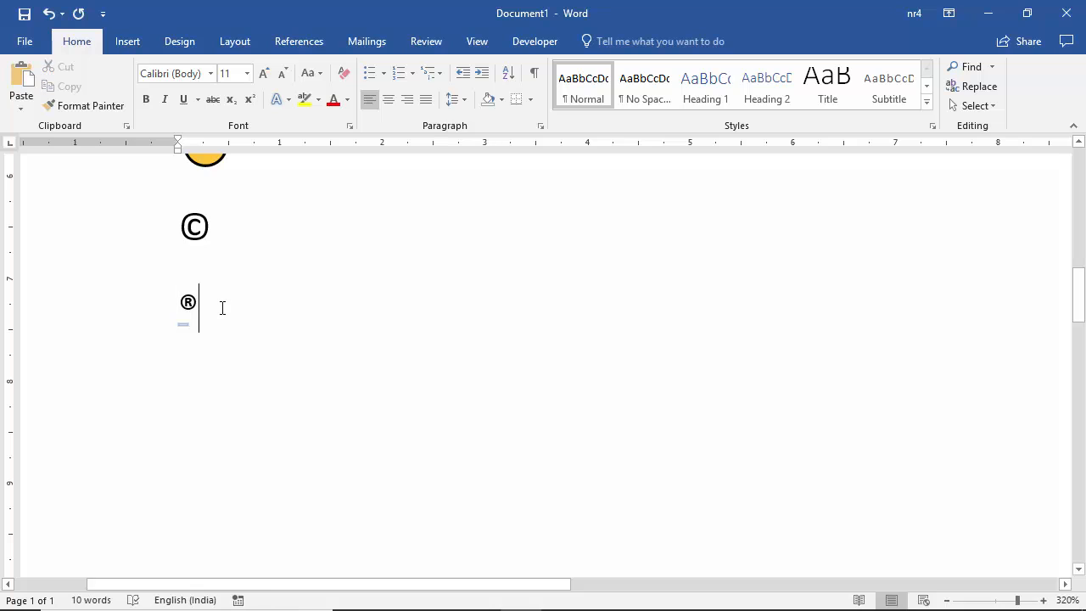
pyautogui.keyDown('ctrl'); pyautogui.scroll(-9, 220, 308); pyautogui.keyUp('ctrl')
pyautogui.keyDown('ctrl'); pyautogui.scroll(-11, 222, 308); pyautogui.keyUp('ctrl')
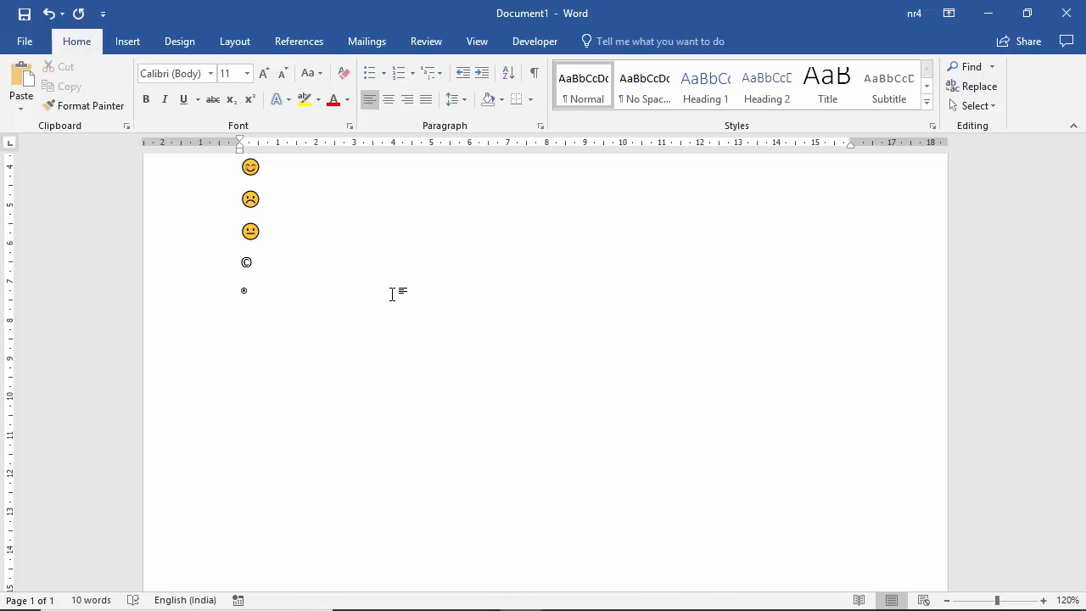
pyautogui.write('(tm)')
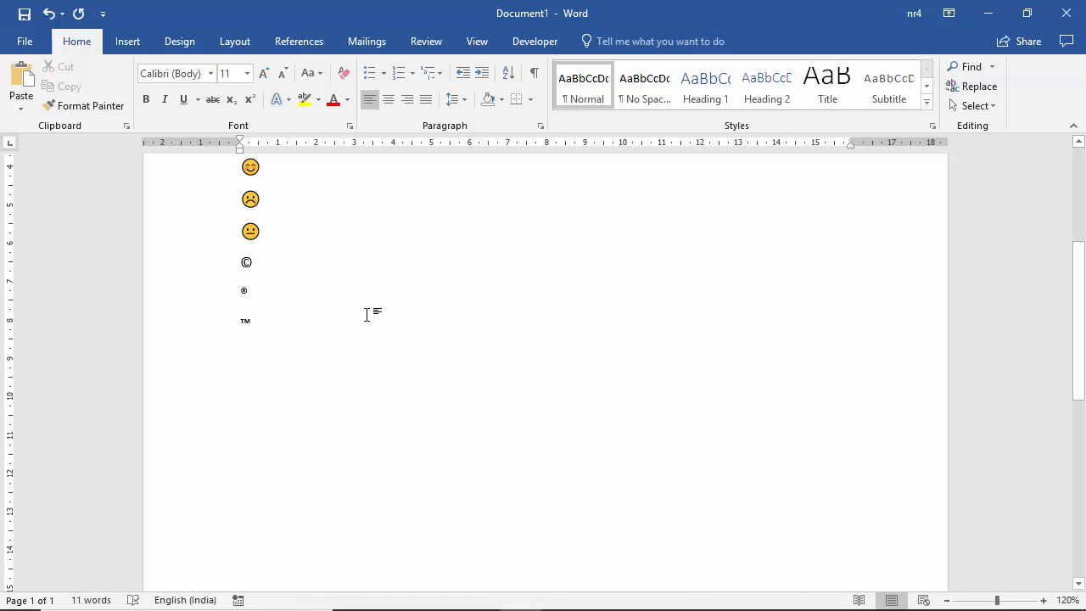
# Step: Delete all the arrows, emojis and symbols from the page
pyautogui.scroll(5, 366, 314)
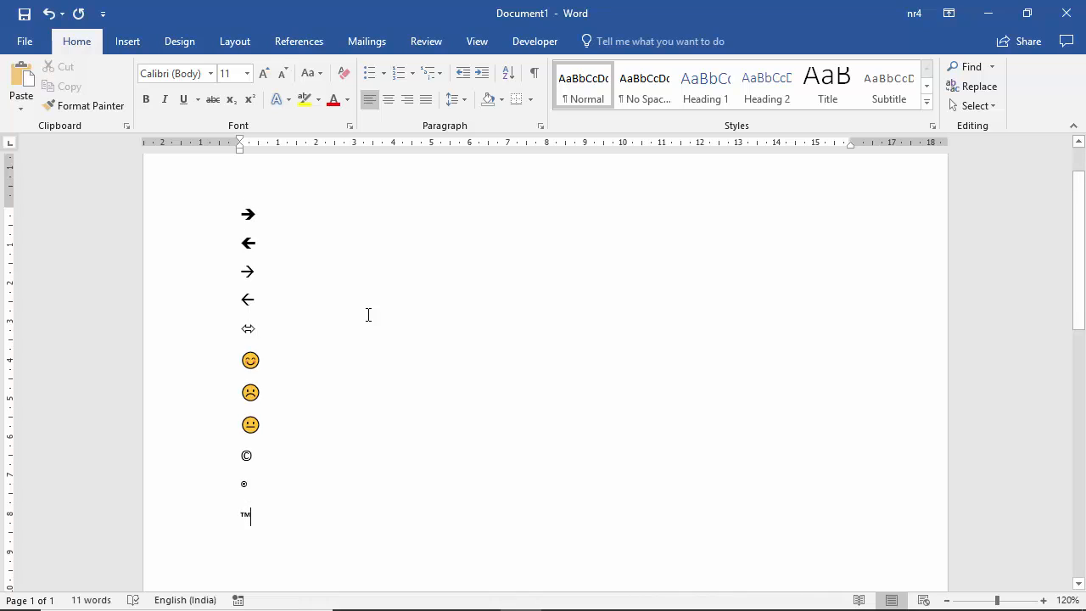
pyautogui.scroll(-2, 368, 315)
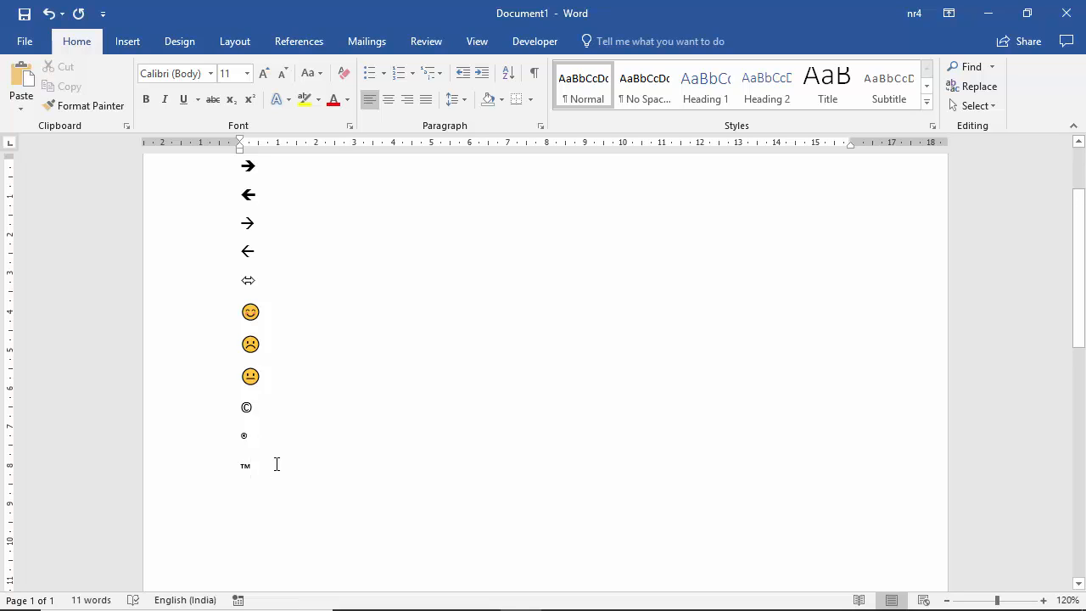
pyautogui.scroll(1, 277, 464)
pyautogui.moveTo(263, 511); pyautogui.dragTo(228, 203)
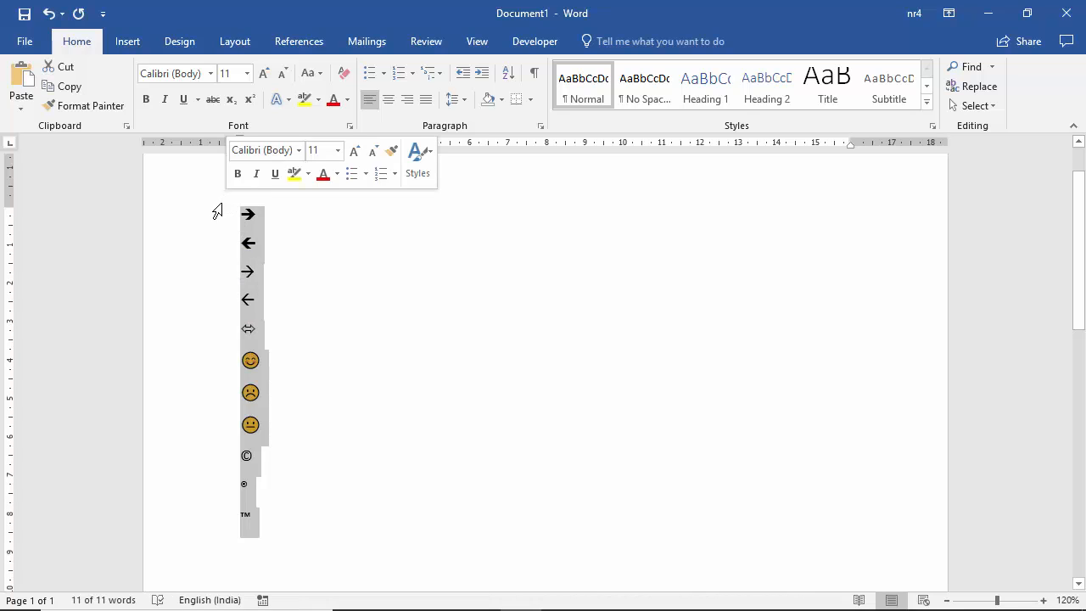
pyautogui.press('Delete')
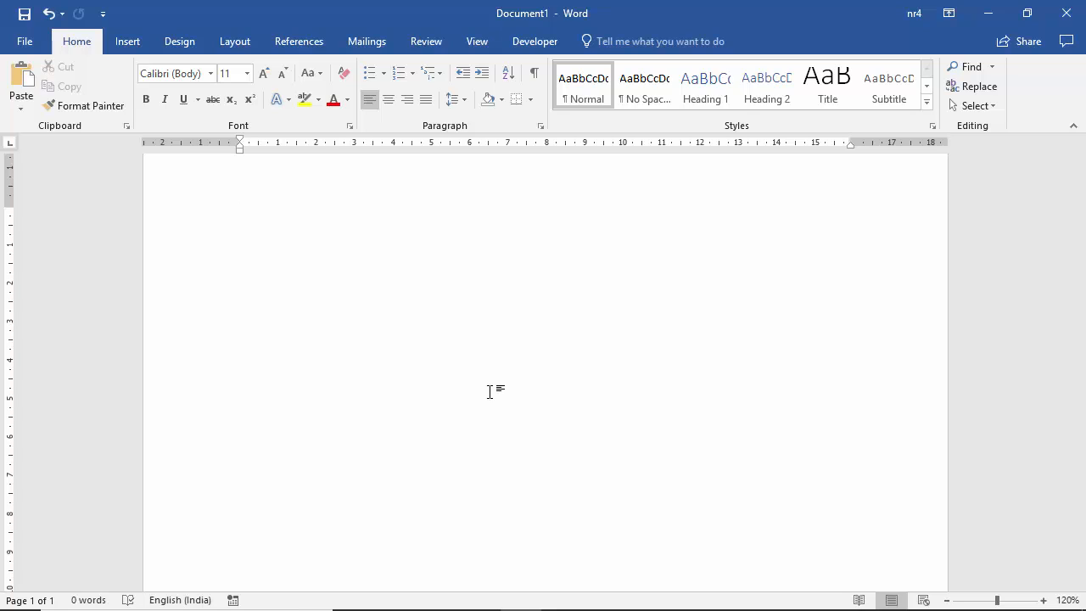
# Step: Write "I Love India" in double quotation marks on the first line and check its curly quotes
pyautogui.hotkey('ctrl', 'z')
pyautogui.write('"')
pyautogui.write('I Love India')
pyautogui.write('"')
pyautogui.click(240, 216)
pyautogui.moveTo(315, 217); pyautogui.dragTo(323, 217)
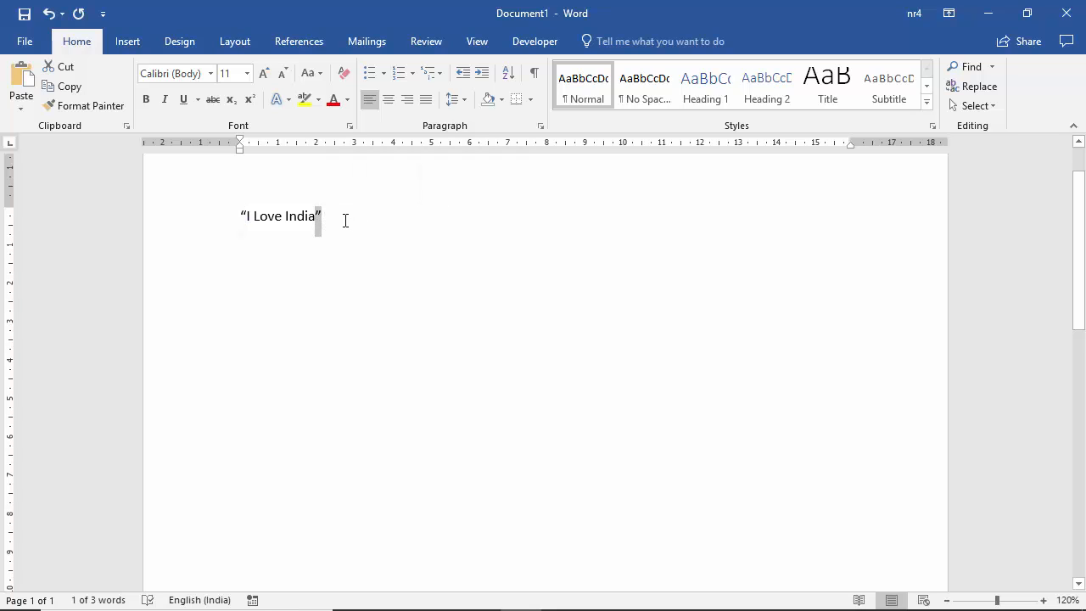
pyautogui.click(341, 224)
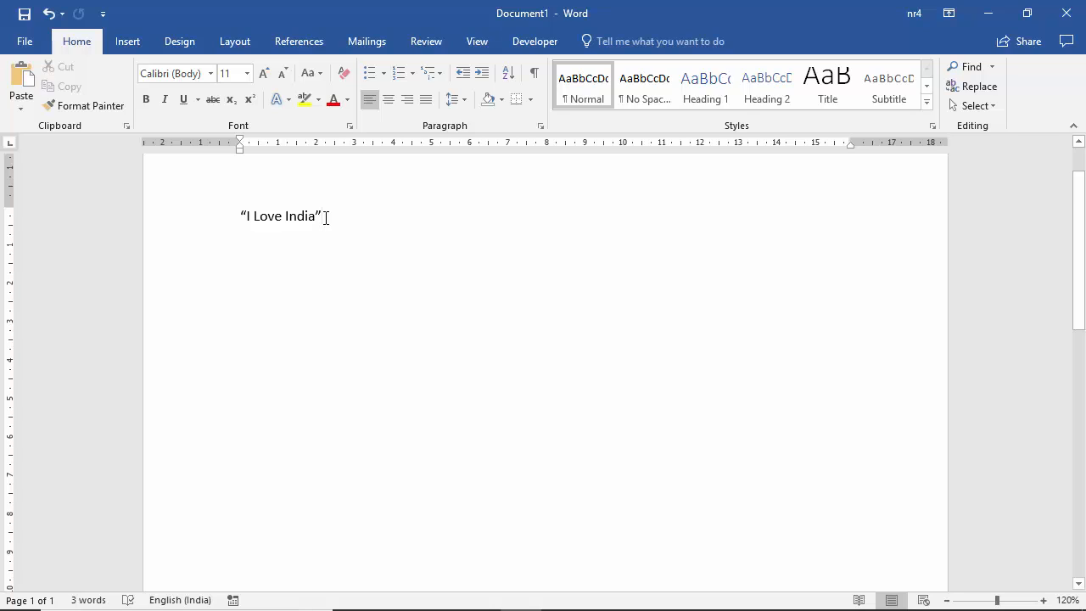
# Step: Add the ordinals 1st, 2nd and 3rd with superscript endings, each on its own line below the quoted text
pyautogui.press('Return')
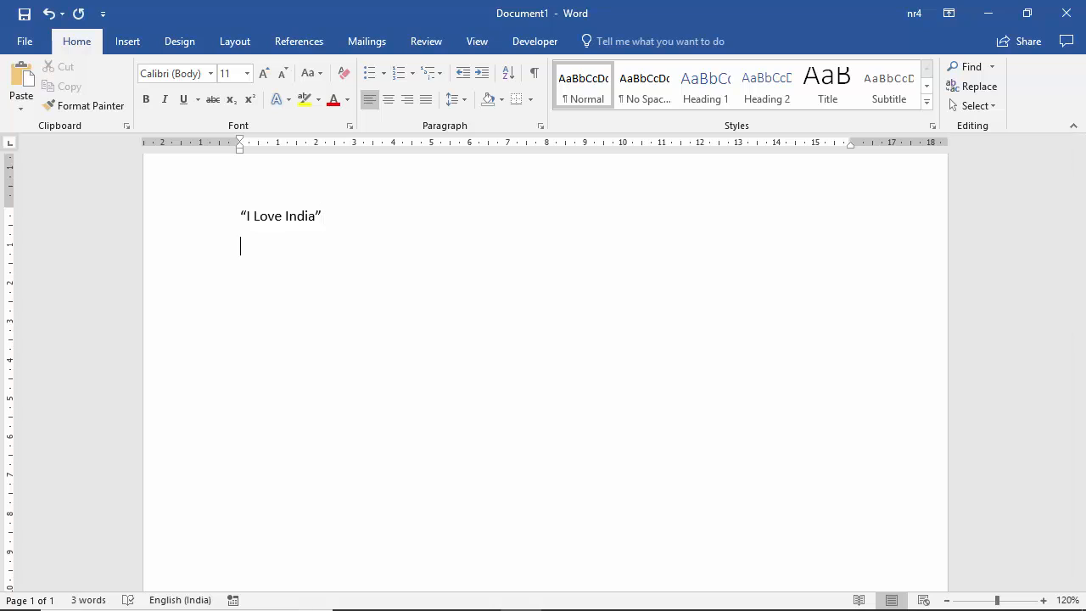
pyautogui.write('1st')
pyautogui.press('Return')
pyautogui.write('2nd')
pyautogui.press('Return')
pyautogui.write('3rd')
pyautogui.press('Return')
# Step: Add the mixed number 23 ½ on the line below the ordinals, using "1/2" for the fraction
pyautogui.press('BackSpace')
pyautogui.press('Return')
pyautogui.write('23 1/2')
pyautogui.press('Return')
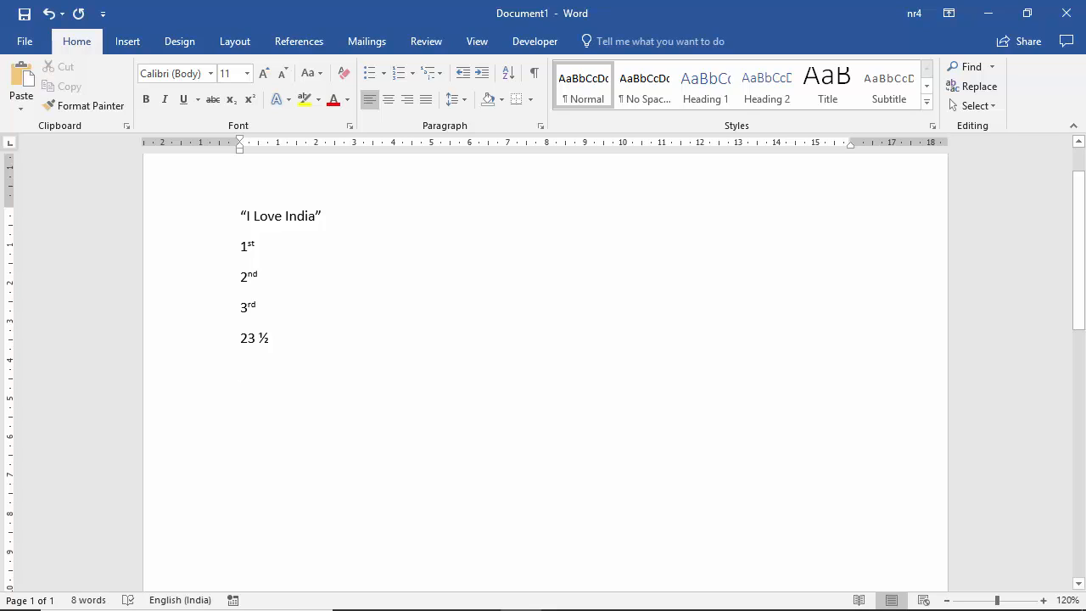
# Step: Add "Small—rack" below the fraction, using "--" for the dash, and check the dash between the words
pyautogui.write('small')
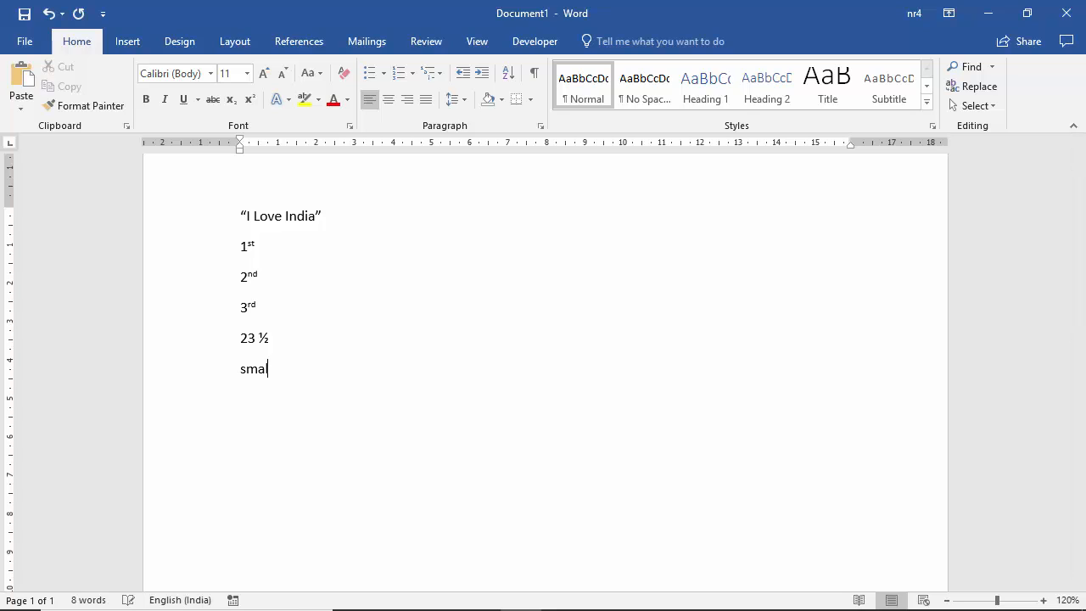
pyautogui.write('--')
pyautogui.write('rack')
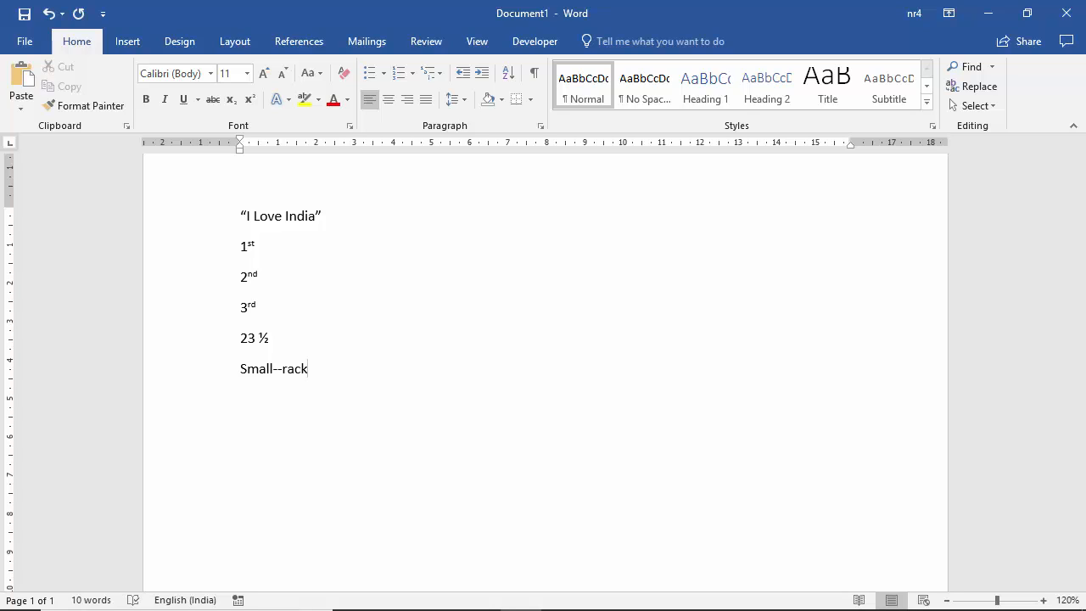
pyautogui.press('Return')
pyautogui.doubleClick(275, 370)
pyautogui.click(274, 371)
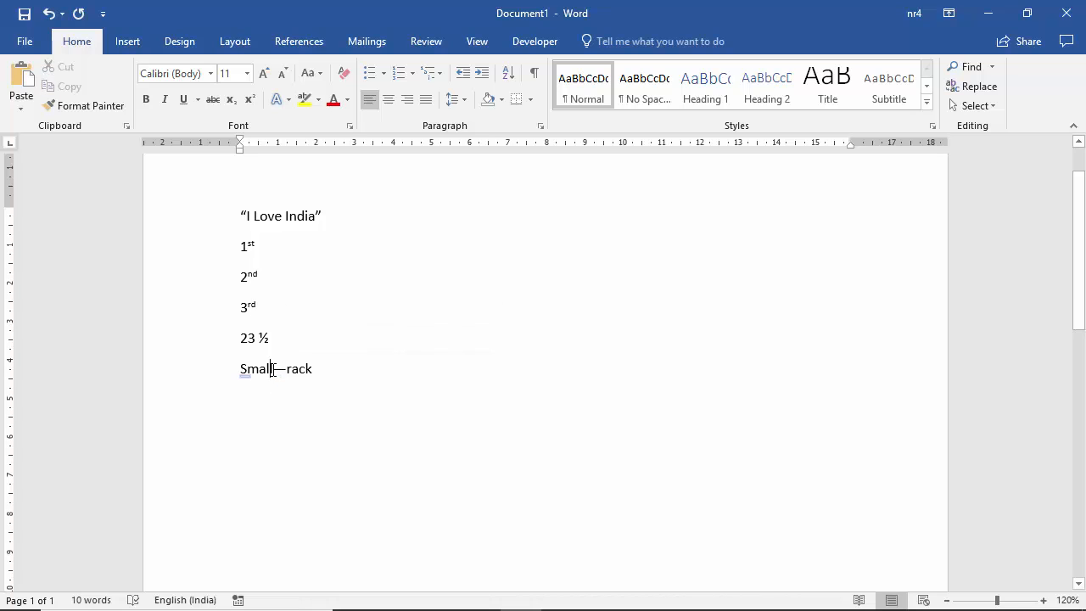
pyautogui.moveTo(273, 371); pyautogui.dragTo(287, 370)
pyautogui.click(314, 373)
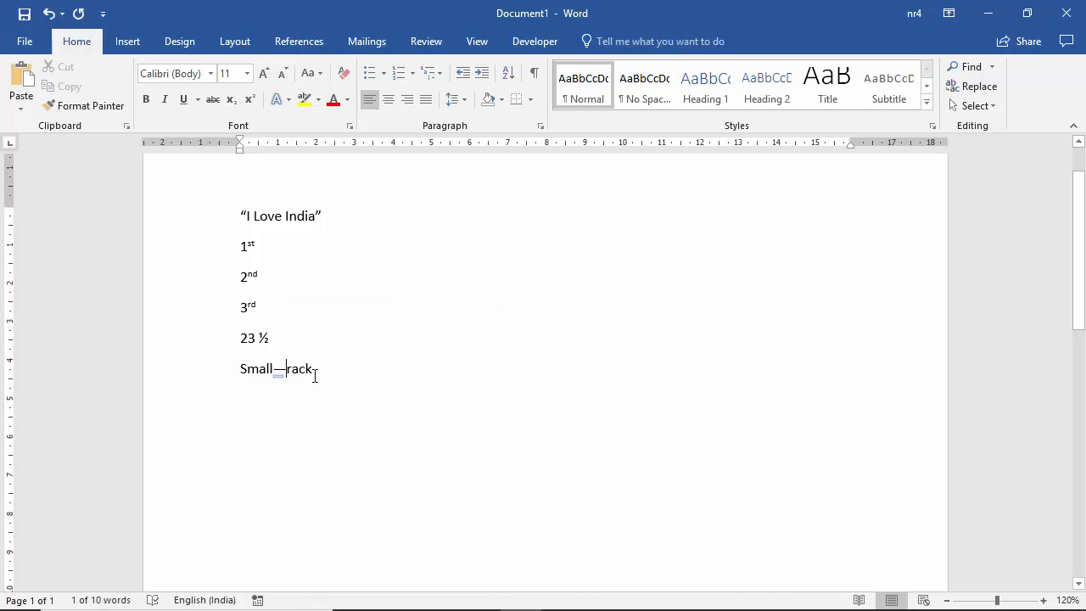
pyautogui.click(272, 391)
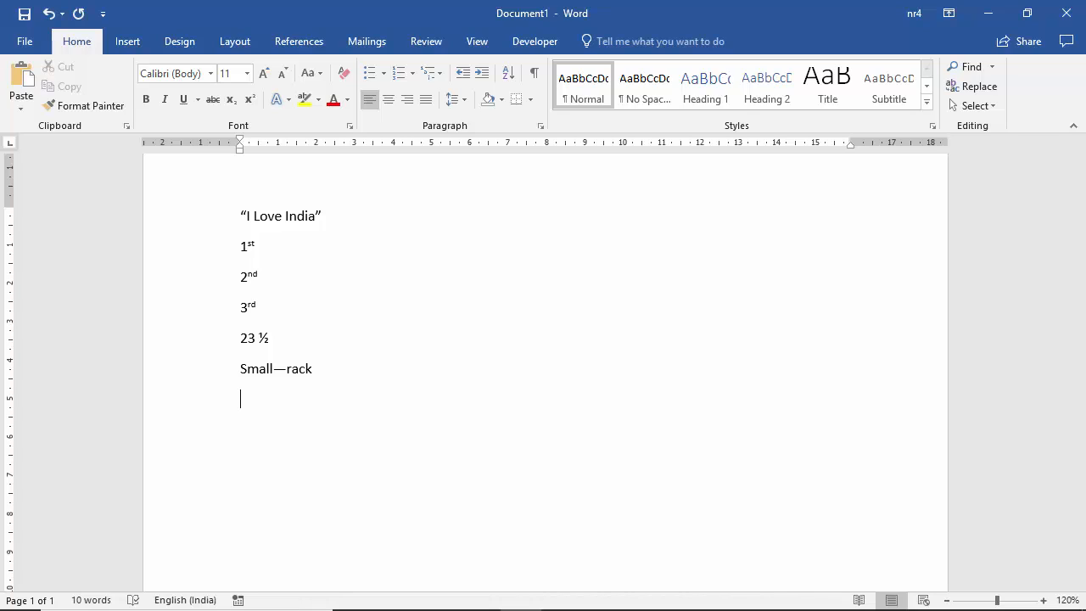
# Step: Create a round-bulleted list using "*" with the items Big, Small, Wide and Red, and end the list
pyautogui.write('*')
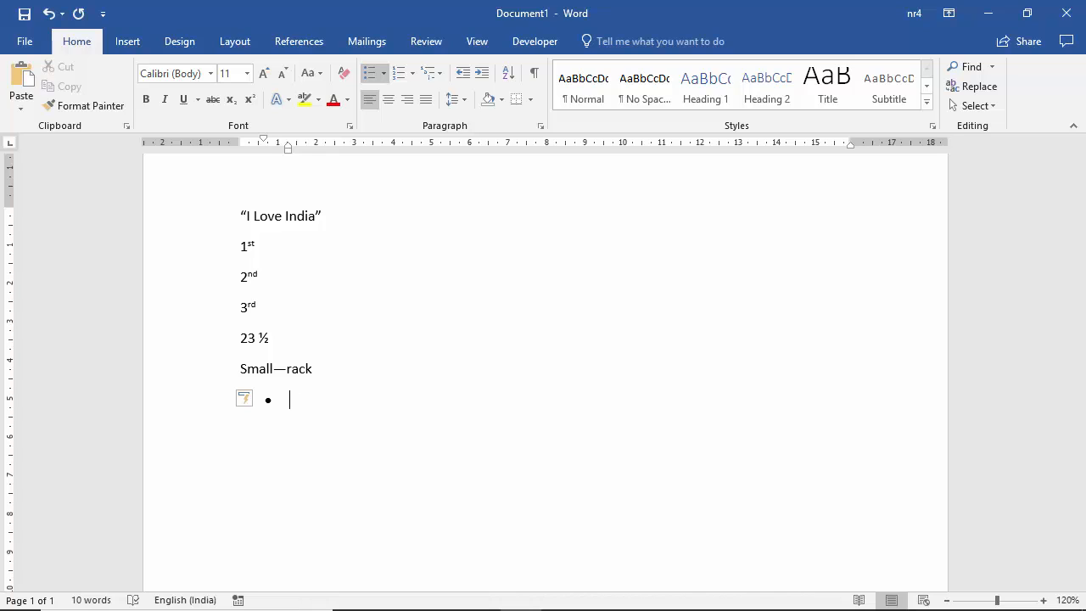
pyautogui.write('Big')
pyautogui.press('Return')
pyautogui.write('Small ')
pyautogui.write('Wide')
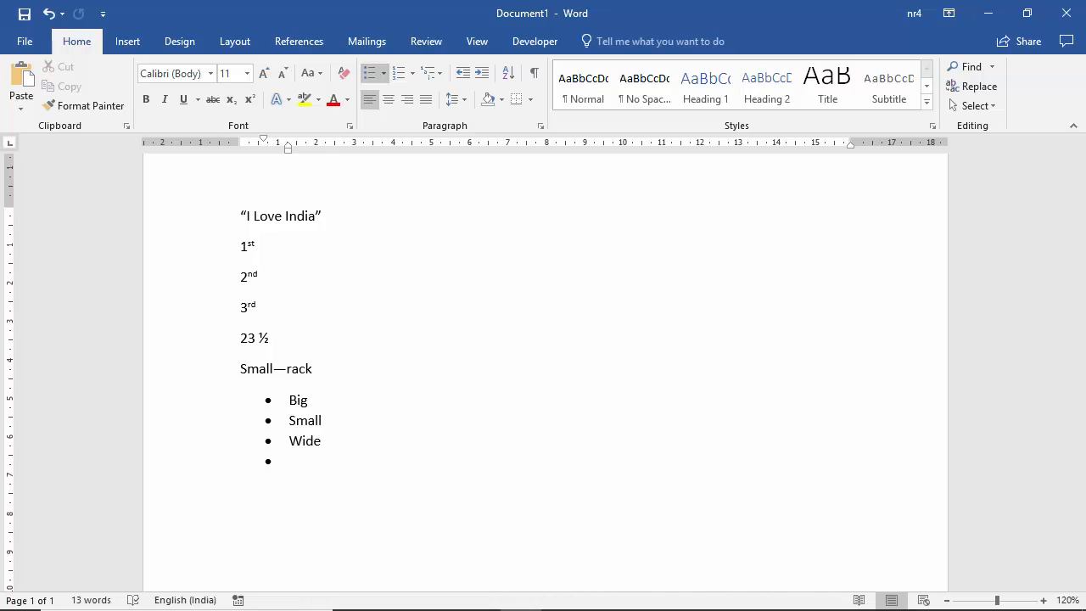
pyautogui.write('Red')
pyautogui.press('Return')
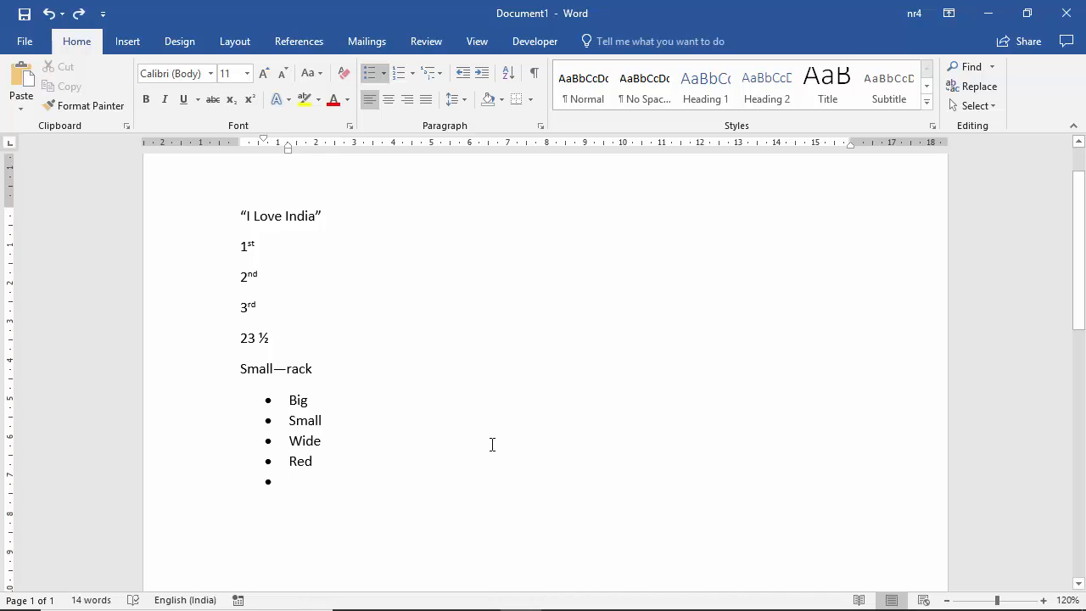
pyautogui.press('BackSpace')
pyautogui.press('BackSpace')
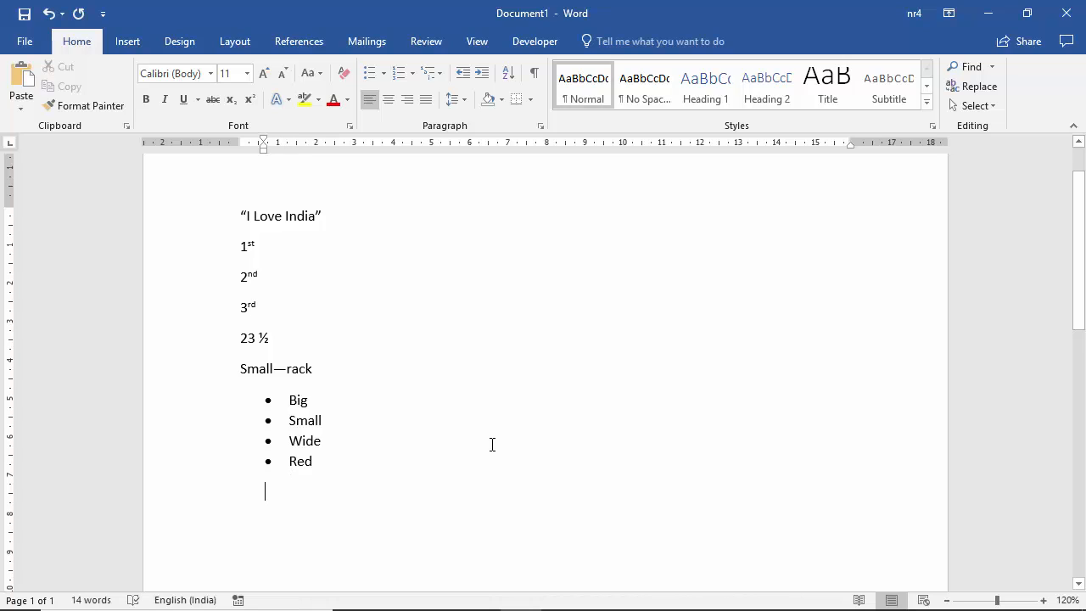
# Step: Create an arrow-bulleted list using ">" with the items Green and Yellow, and end the list
pyautogui.write('>')
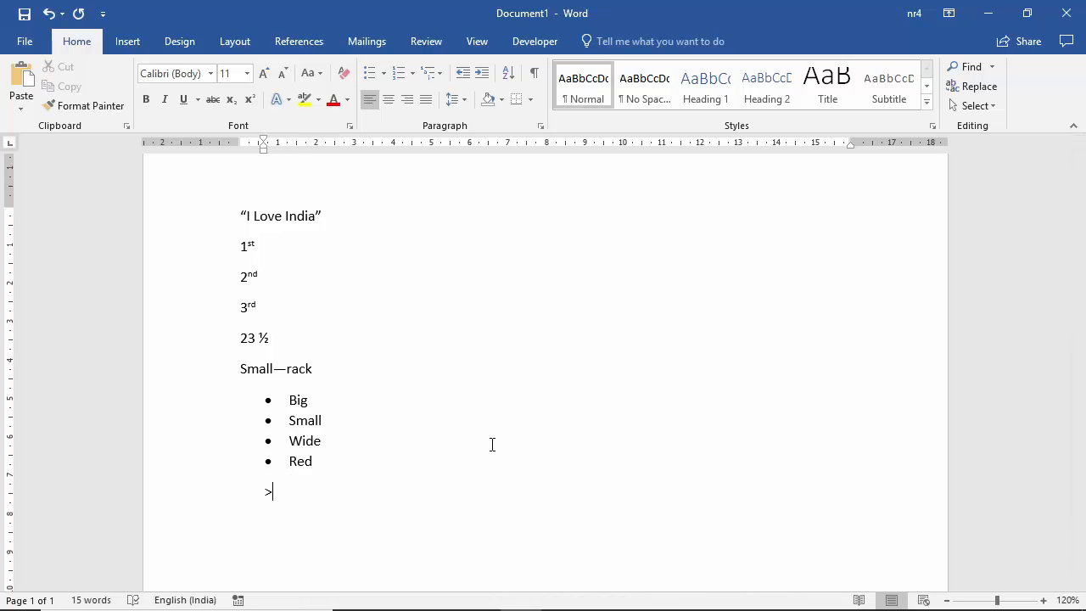
pyautogui.press('space')
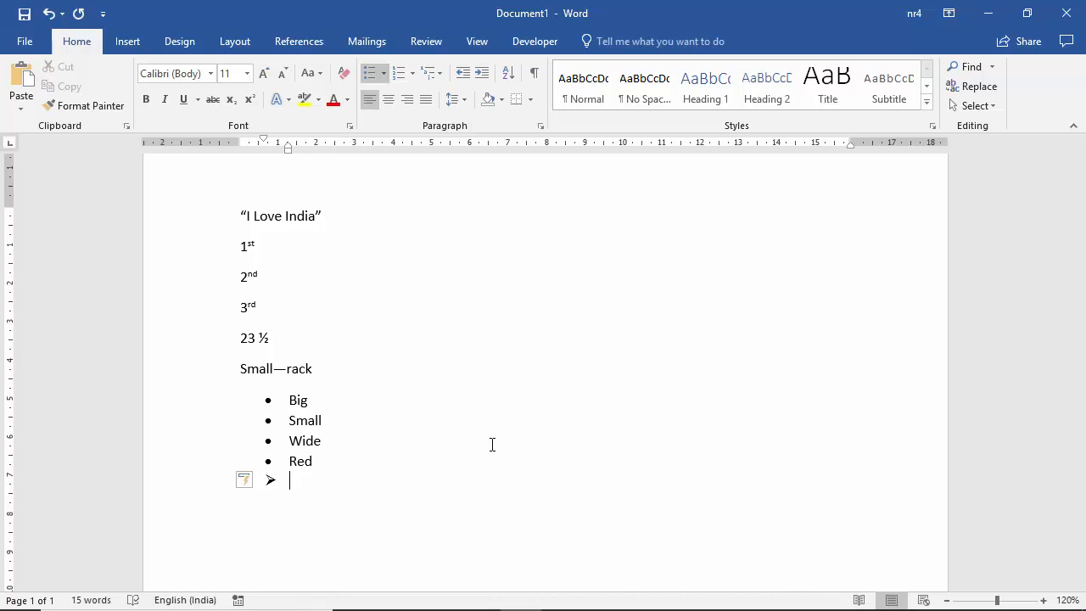
pyautogui.write('Green')
pyautogui.press('Return')
pyautogui.write('Yellow')
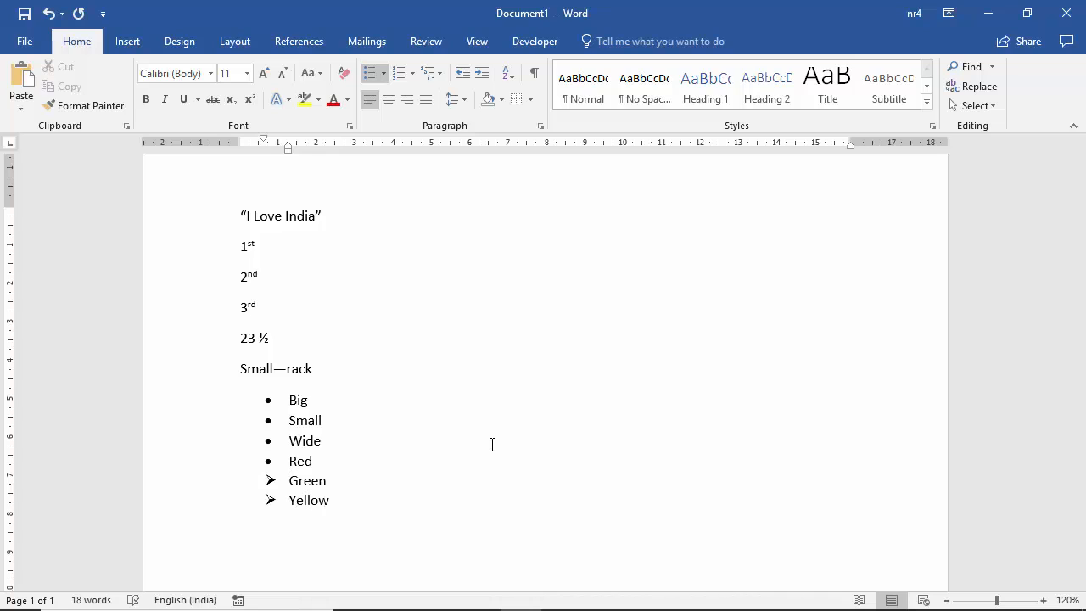
pyautogui.press('Return')
pyautogui.press('Return')
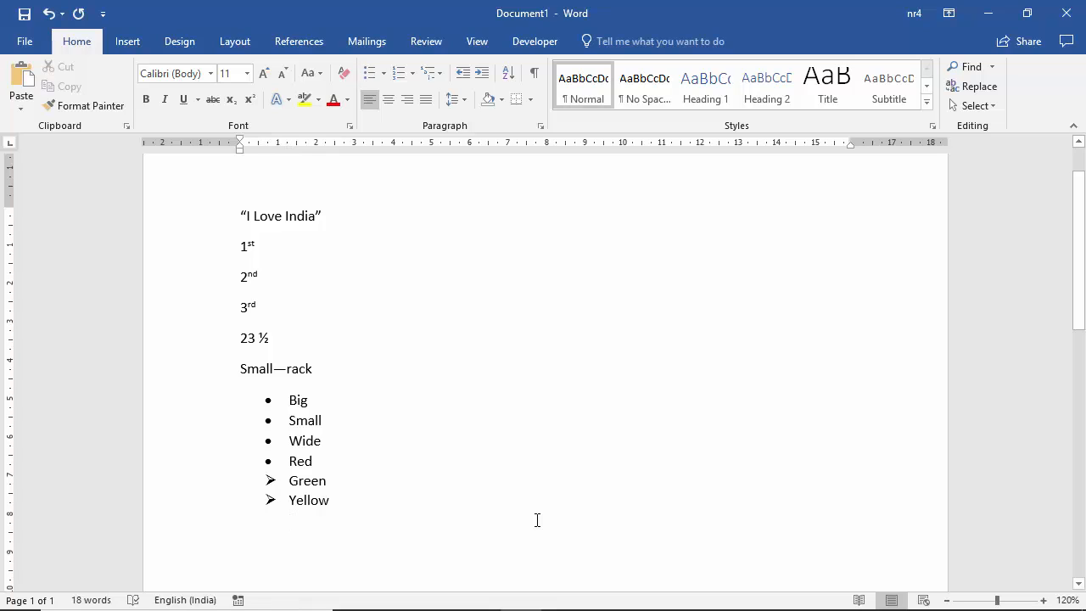
# Step: Create a square-bulleted list using "--" with the items White and Words, and end the list
pyautogui.write('--')
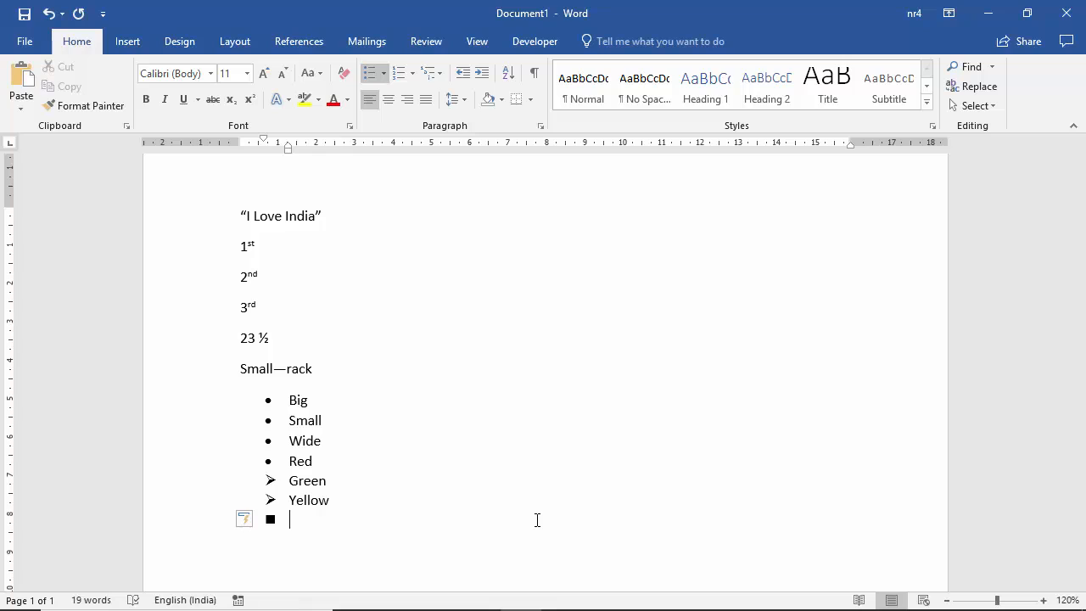
pyautogui.write(' White')
pyautogui.press('Return')
pyautogui.write('Words')
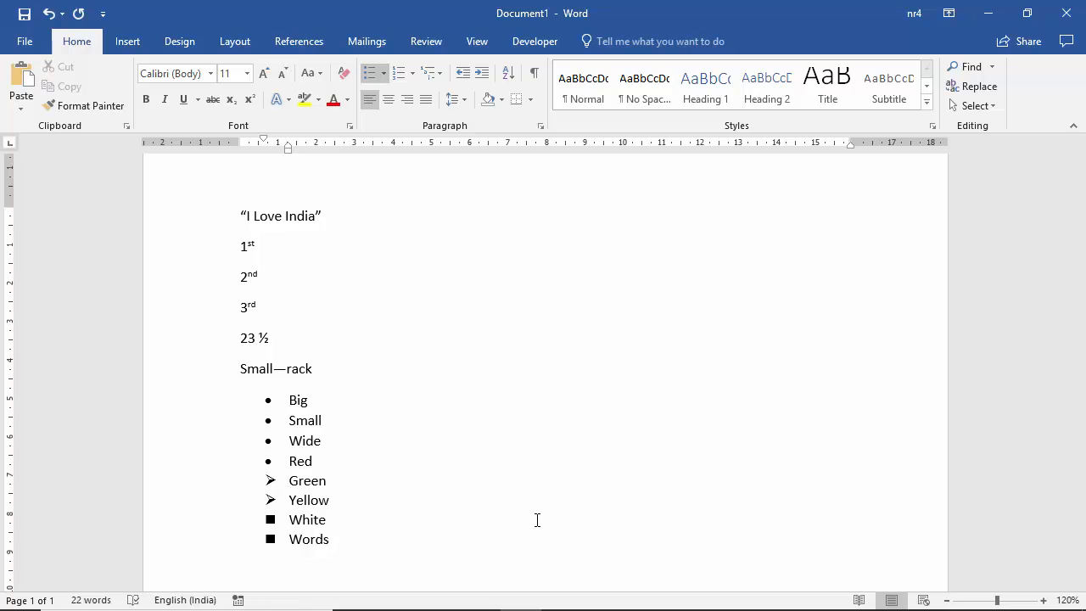
pyautogui.press('Return')
pyautogui.scroll(-6, 272, 405)
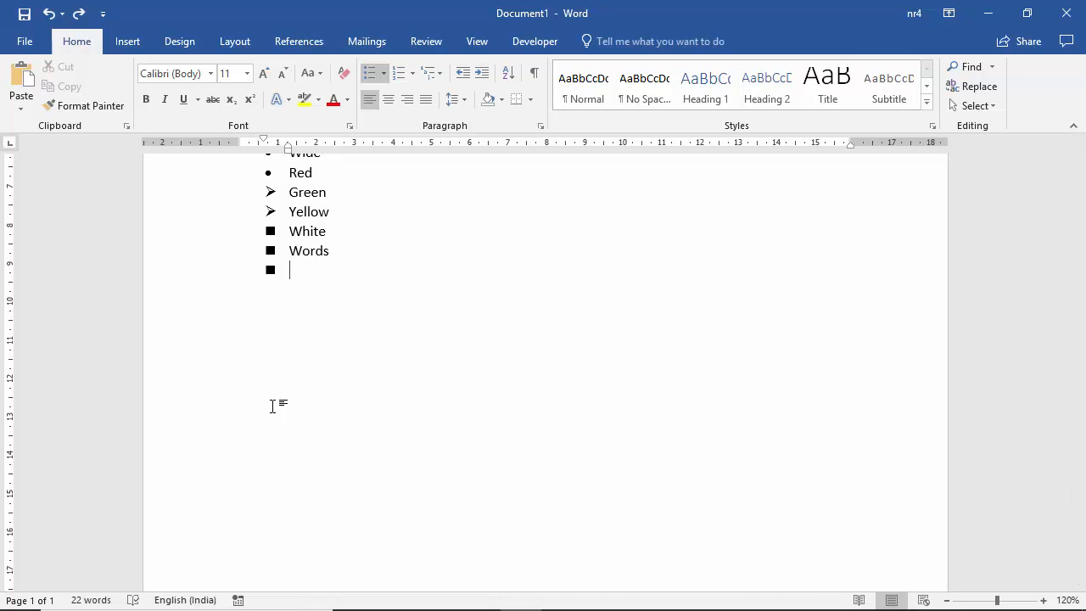
pyautogui.press('BackSpace')
pyautogui.press('BackSpace')
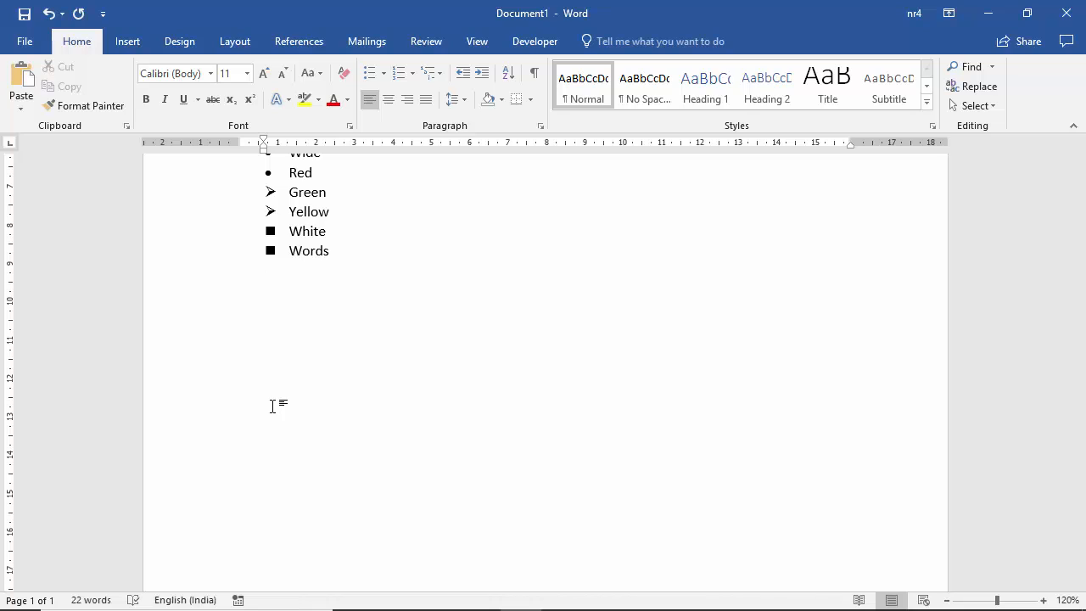
# Step: Create a numbered list using "(1)" with the items One, Two and Three, and end the list
pyautogui.write('(1)')
pyautogui.press('space')
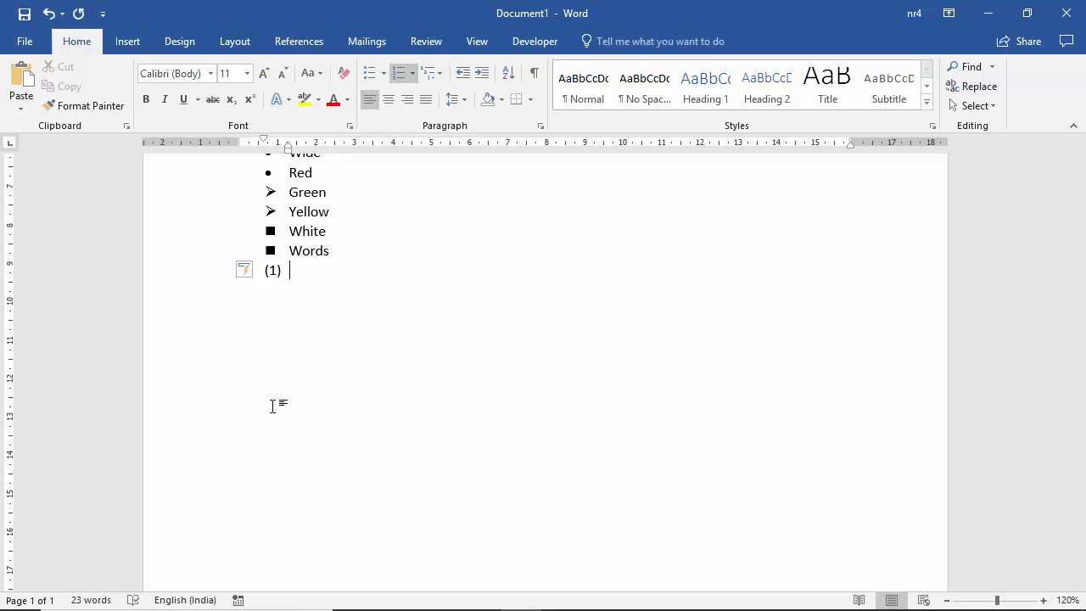
pyautogui.write('one')
pyautogui.press('Return')
pyautogui.write('two')
pyautogui.press('Return')
pyautogui.write('threee')
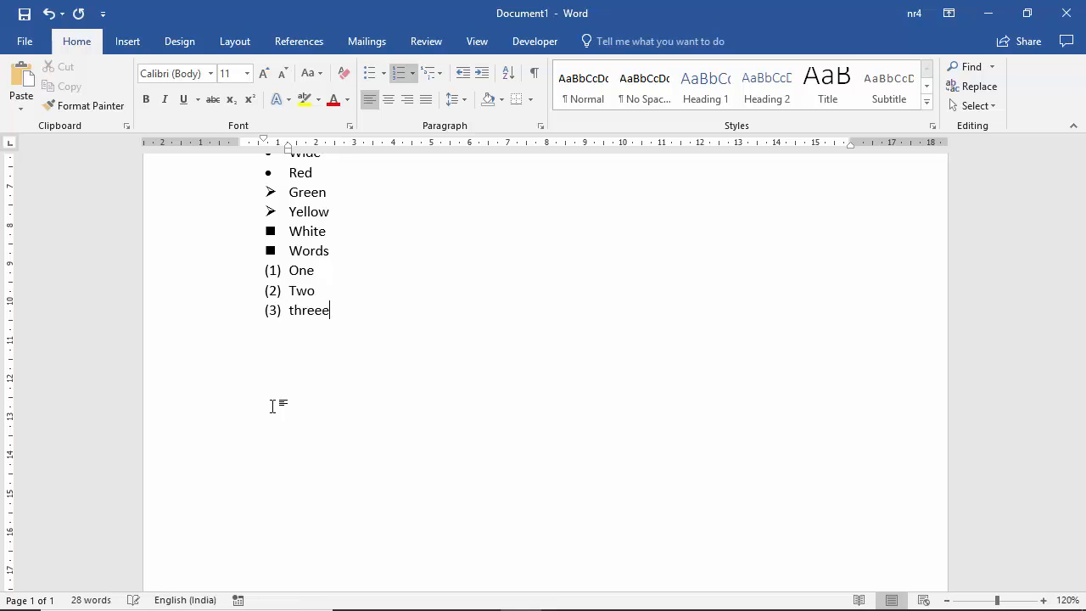
pyautogui.press('BackSpace')
pyautogui.press('Return')
pyautogui.press('BackSpace')
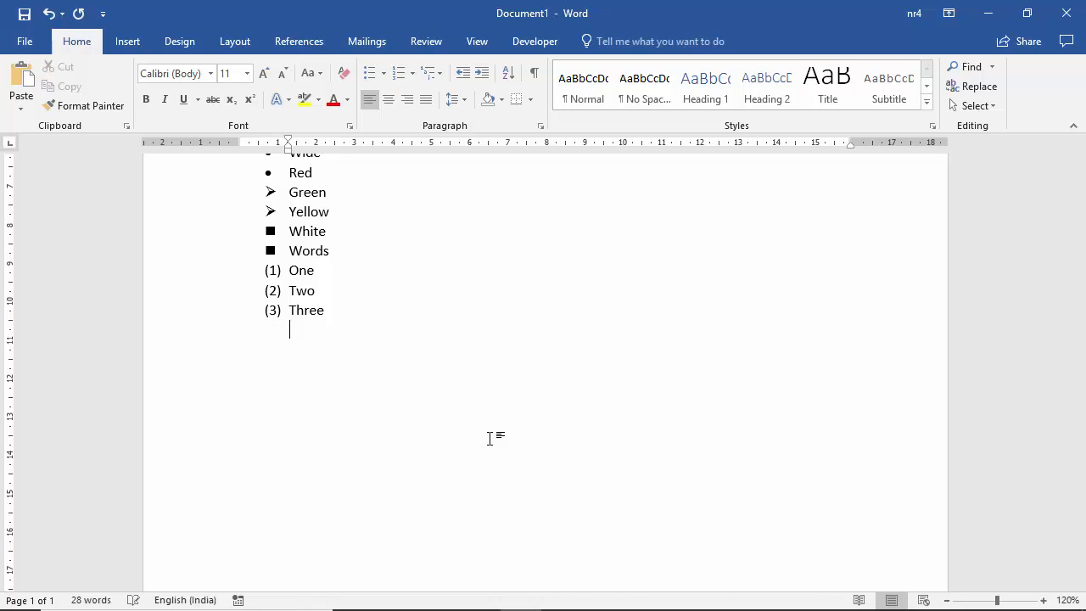
pyautogui.press('BackSpace')
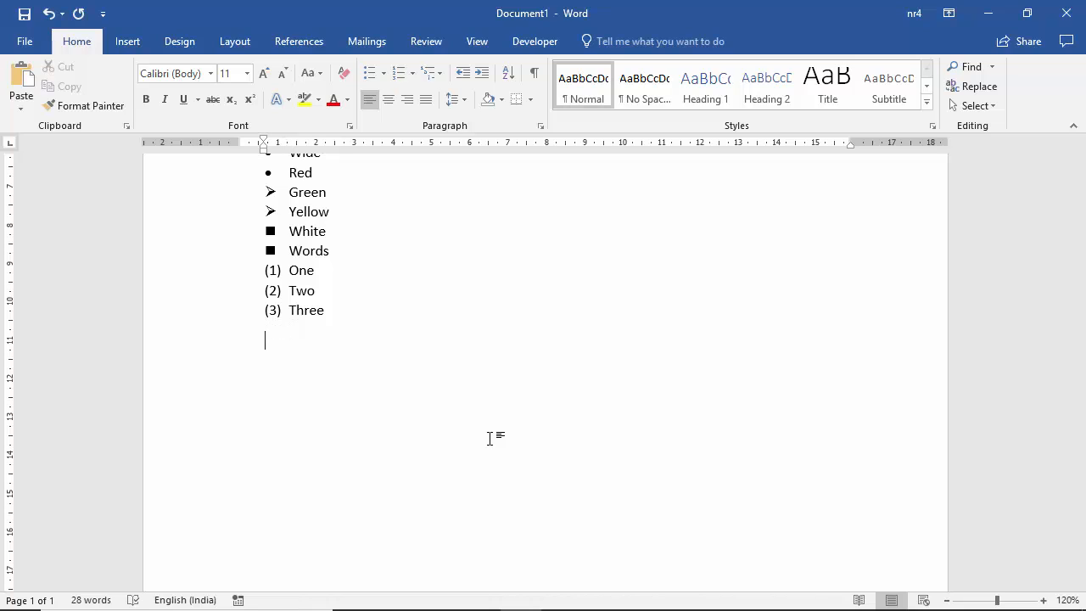
# Step: Create a numbered list using "1)" with the items One and Two, and end the list
pyautogui.write('1) one')
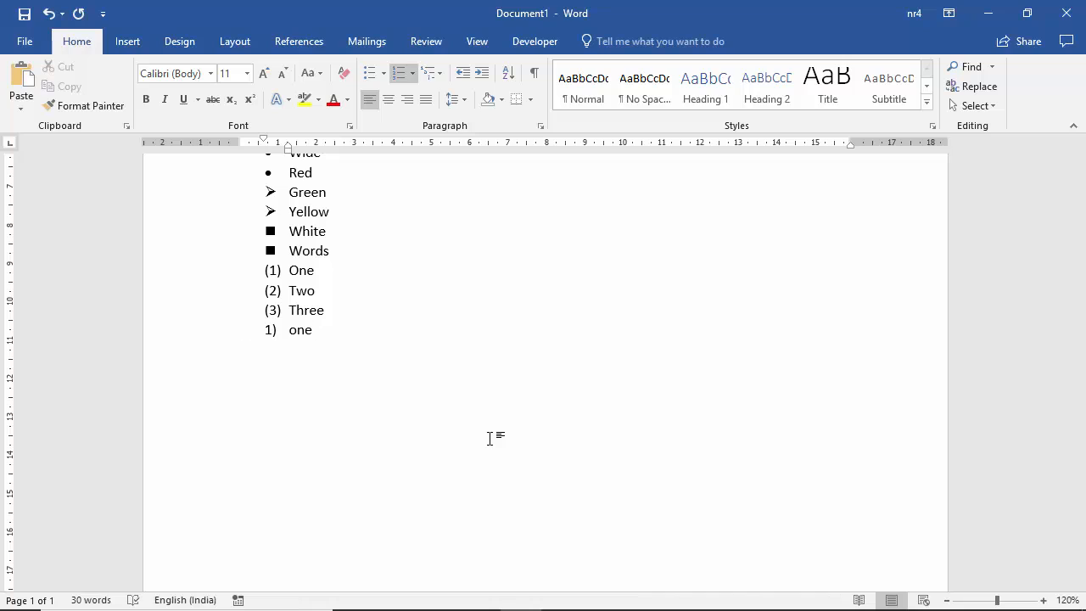
pyautogui.press('Return')
pyautogui.write('two')
pyautogui.press('Return')
pyautogui.press('Return')
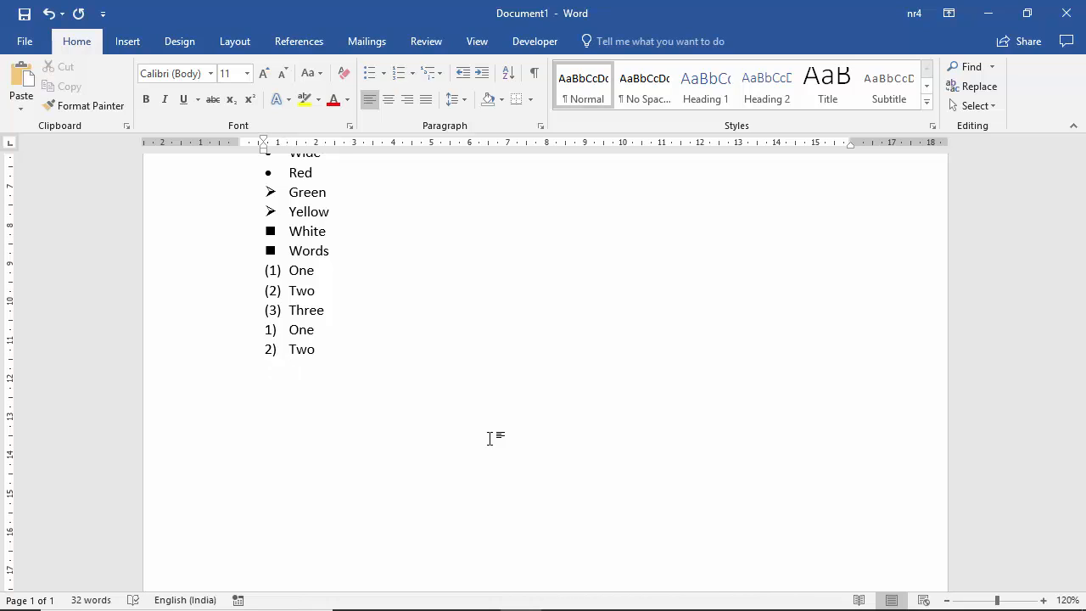
# Step: Create a Roman-numbered list using "i)" with two items reading "Roman bullet", and end the list
pyautogui.write('1')
pyautogui.press('BackSpace')
pyautogui.press('BackSpace')
pyautogui.write('i) ')
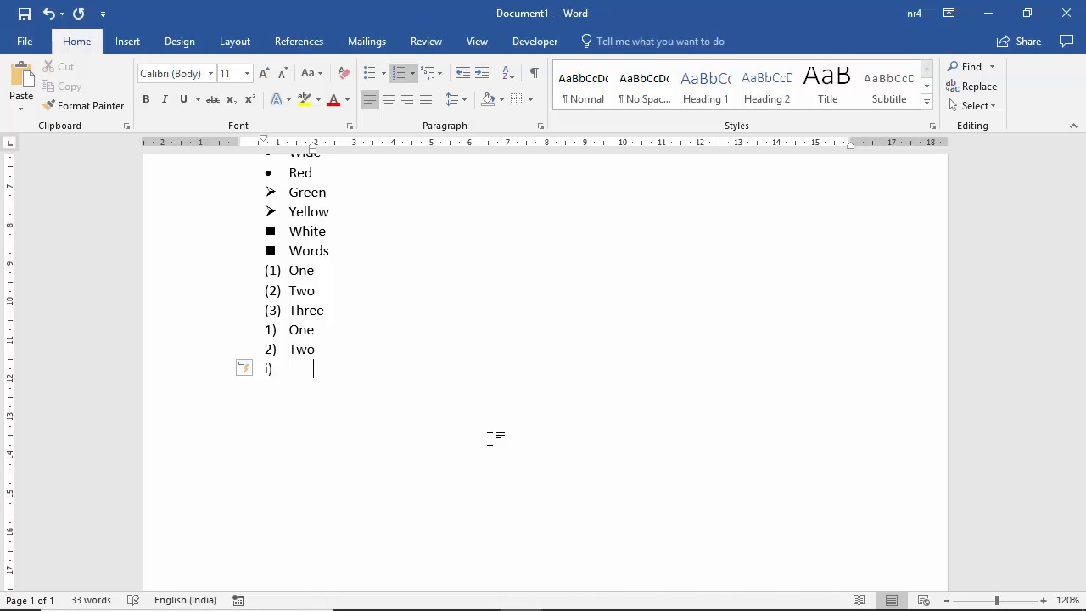
pyautogui.write('Roman bullet')
pyautogui.press('Return')
pyautogui.write('o')
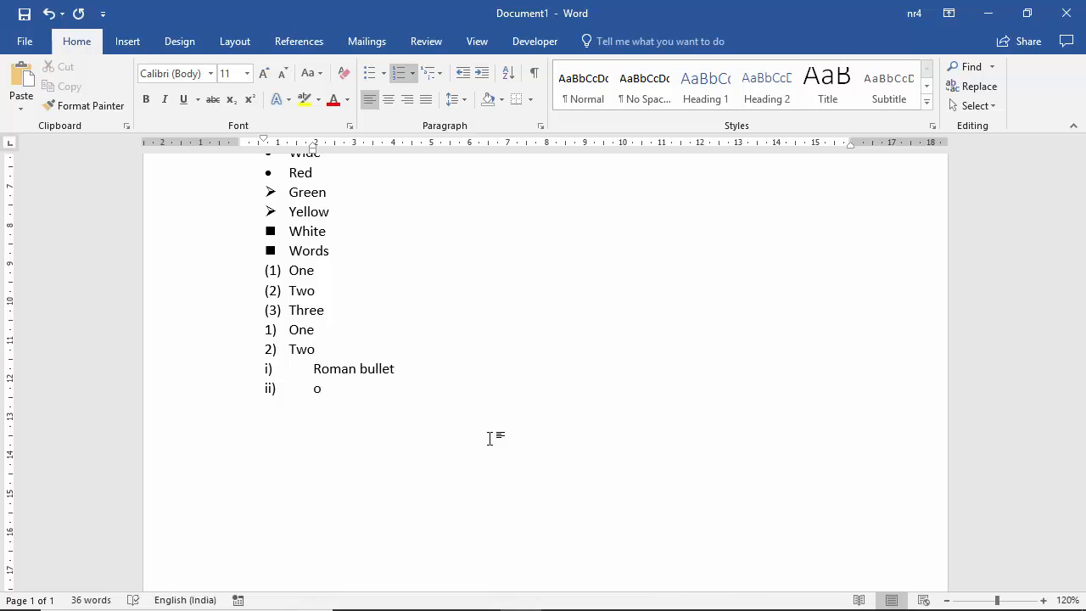
pyautogui.press('BackSpace')
pyautogui.write('roa')
pyautogui.press('BackSpace')
pyautogui.write('man bullet')
pyautogui.press('Return')
pyautogui.press('BackSpace')
pyautogui.press('BackSpace')
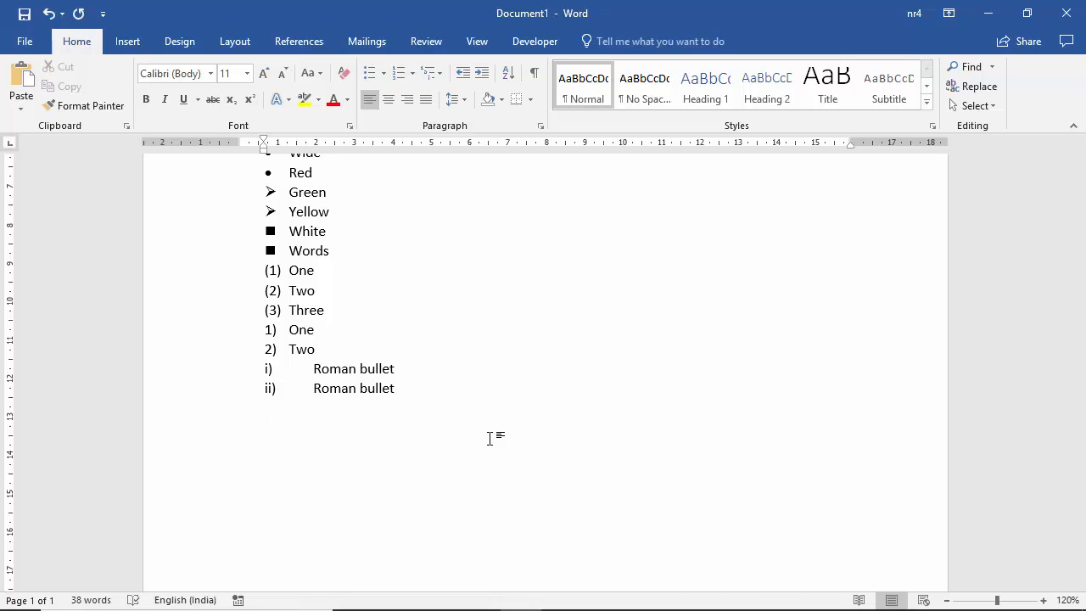
# Step: Create a lettered list using "a)" with the items "Alphabetic bullets" and "Another bullets", and end the list
pyautogui.write('a)')
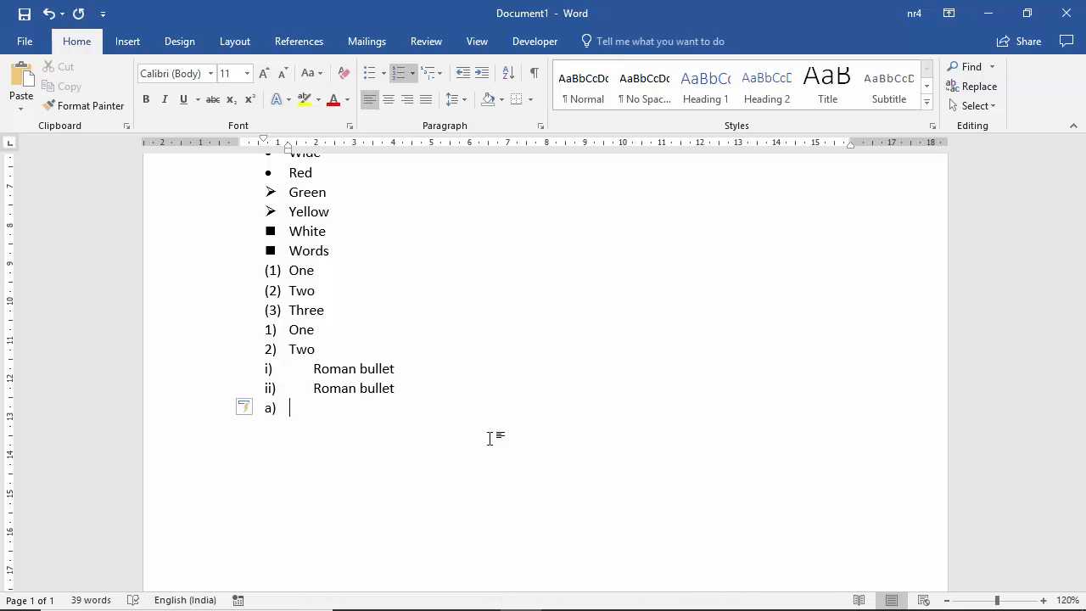
pyautogui.write(' alphabetic bullets')
pyautogui.press('Return')
pyautogui.write('another ')
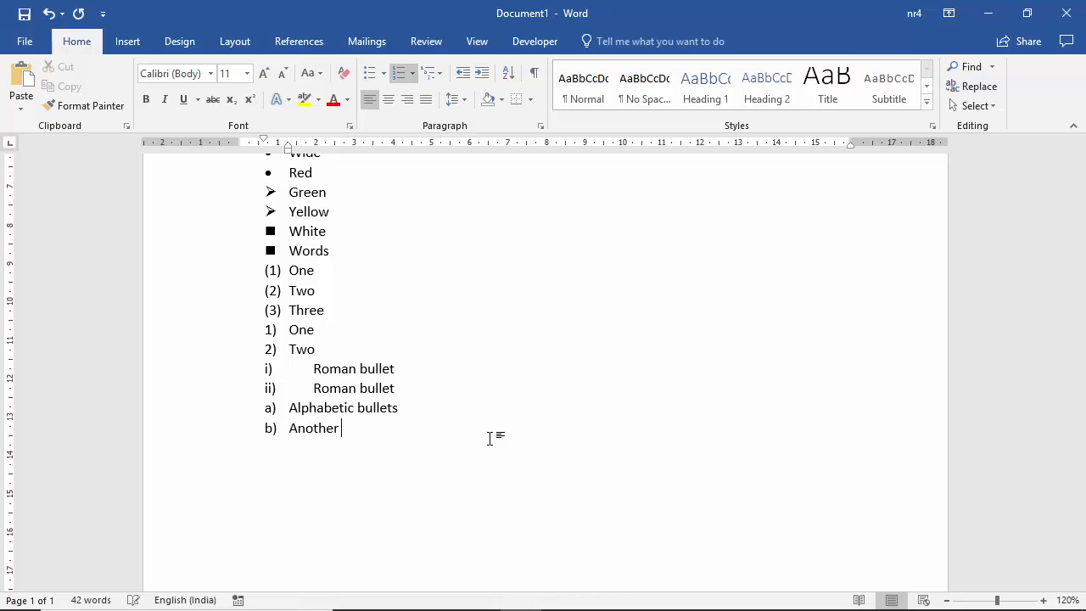
pyautogui.write('bullets')
pyautogui.press('Return')
pyautogui.press('BackSpace')
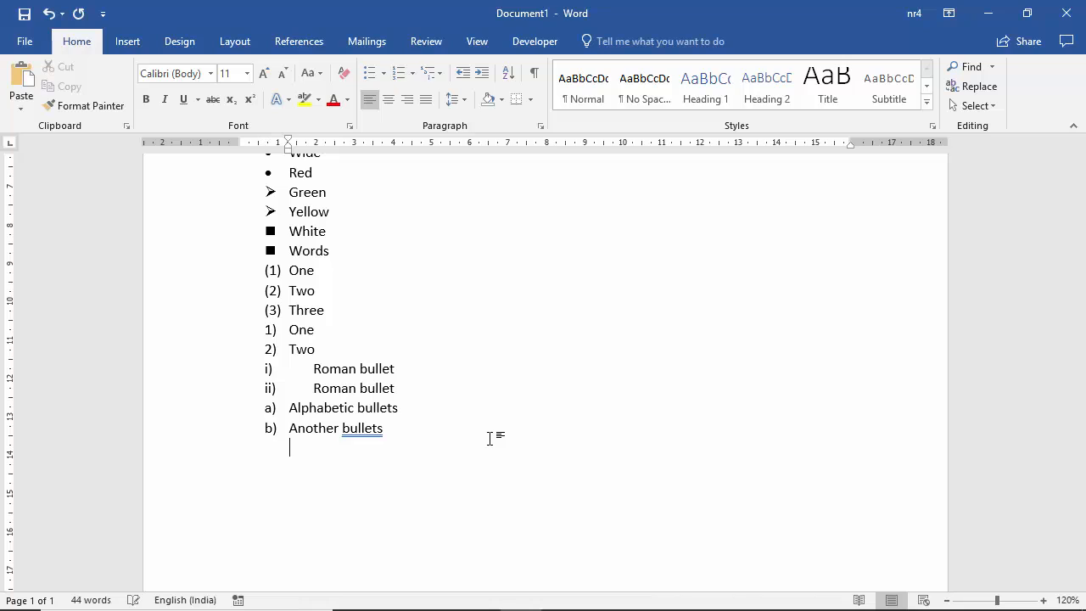
pyautogui.press('BackSpace')
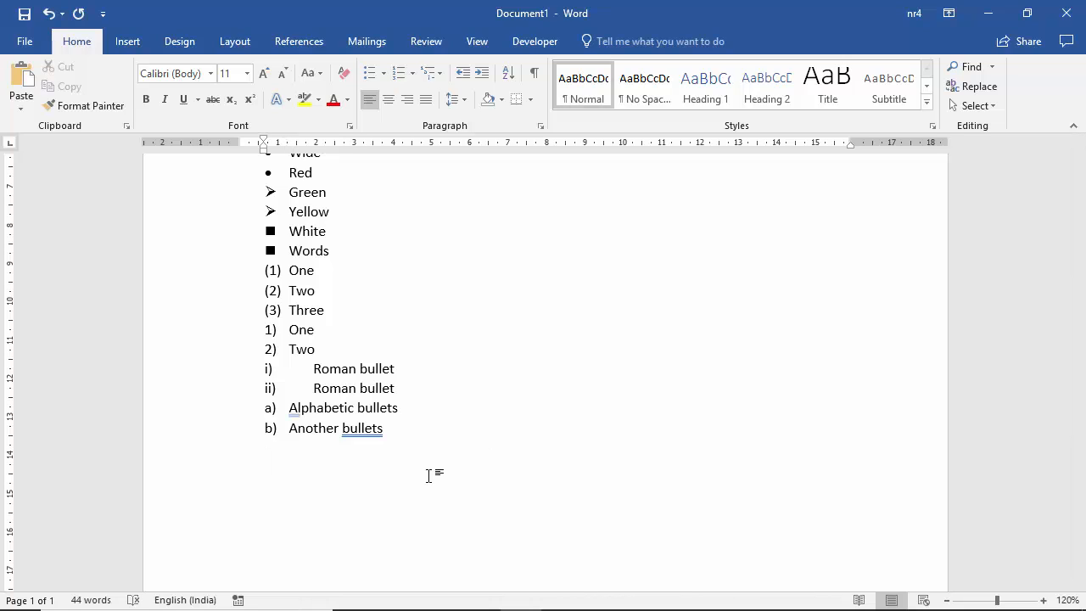
# Step: Create a left-arrow bulleted list using "<--" with the items "I created this bullet" and "You can also create your bullets", and end the list
pyautogui.write('<--')
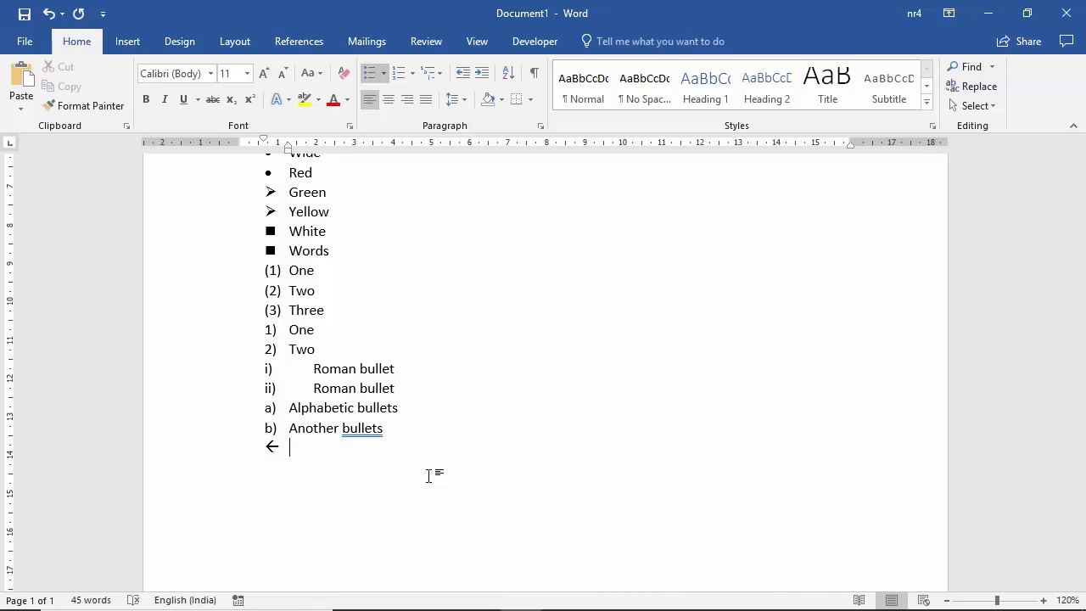
pyautogui.write(' I created this bullet')
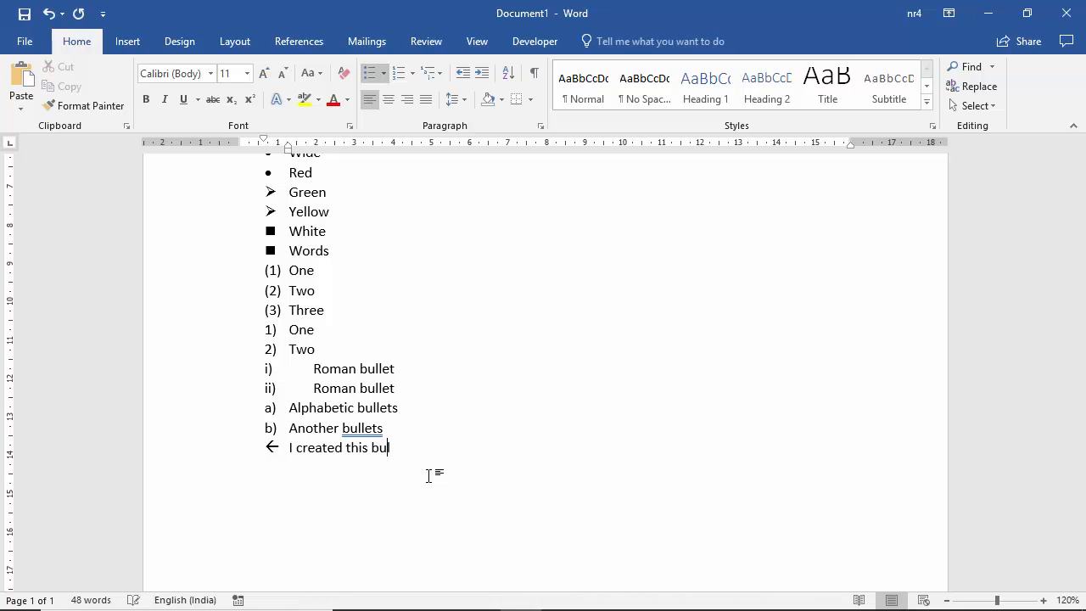
pyautogui.press('Return')
pyautogui.write('You can also ')
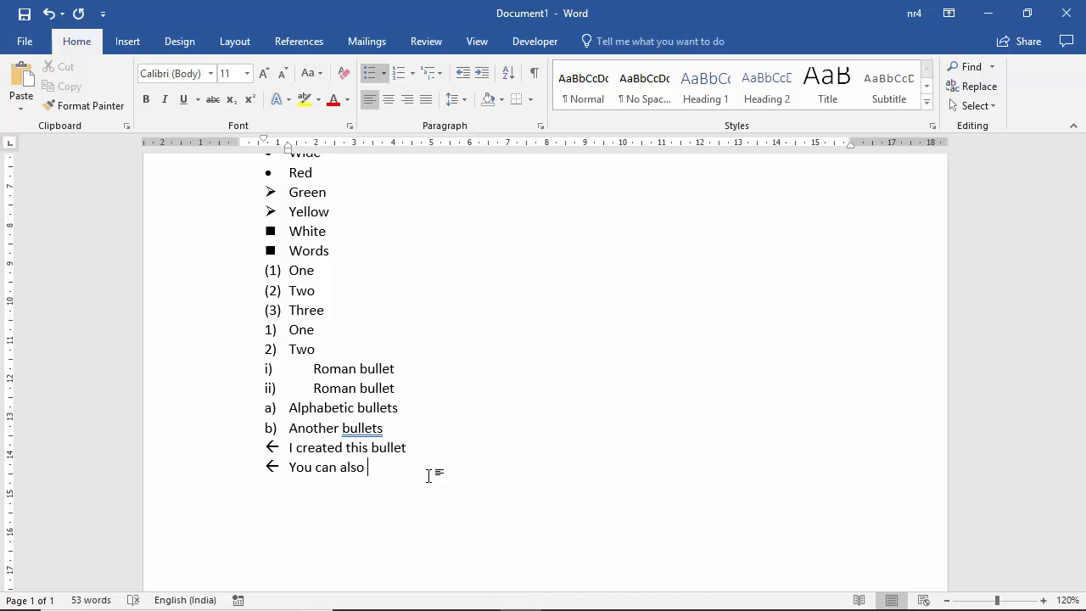
pyautogui.write('b')
pyautogui.press('BackSpace')
pyautogui.write('create your bullets')
pyautogui.press('Return')
pyautogui.press('Return')
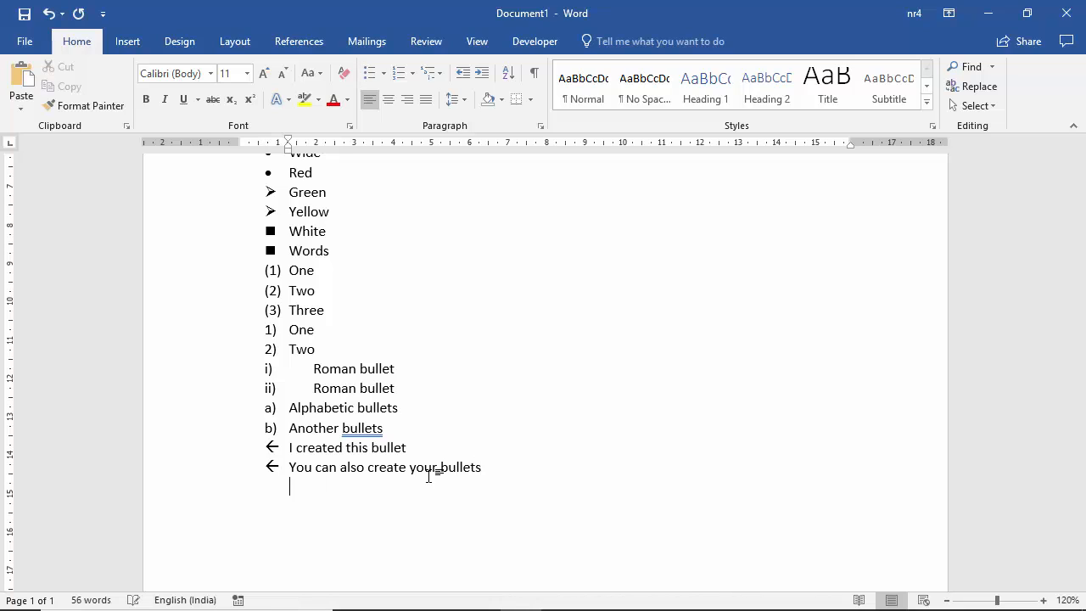
# Step: Create a right-arrow bulleted list using "==>" with the items "I created this one too" and "You can also create your own.", and end the list
pyautogui.write('=')
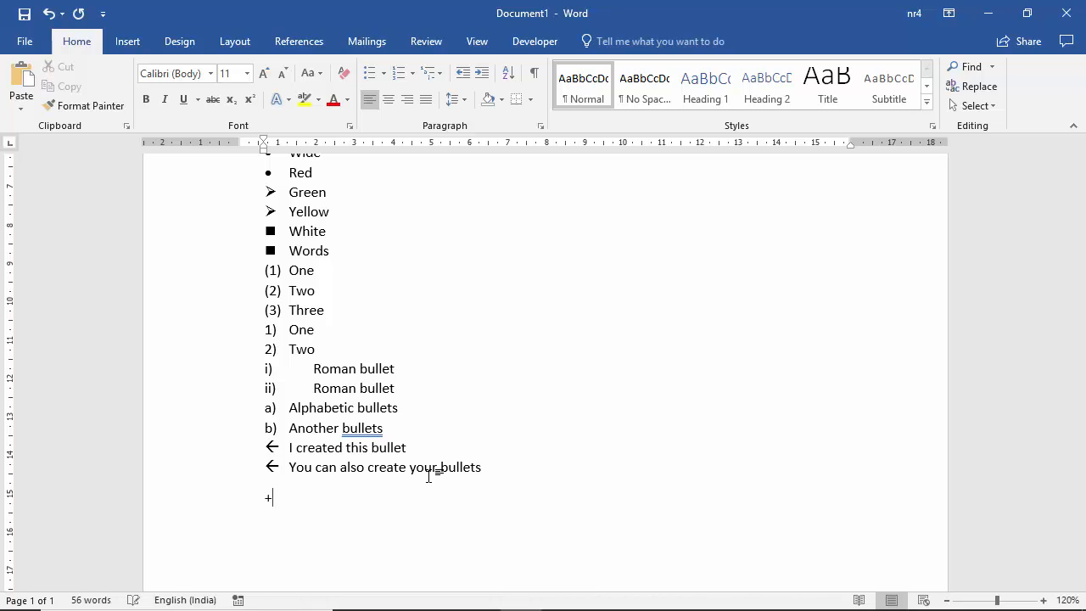
pyautogui.press('BackSpace')
pyautogui.write('==>')
pyautogui.press('space')
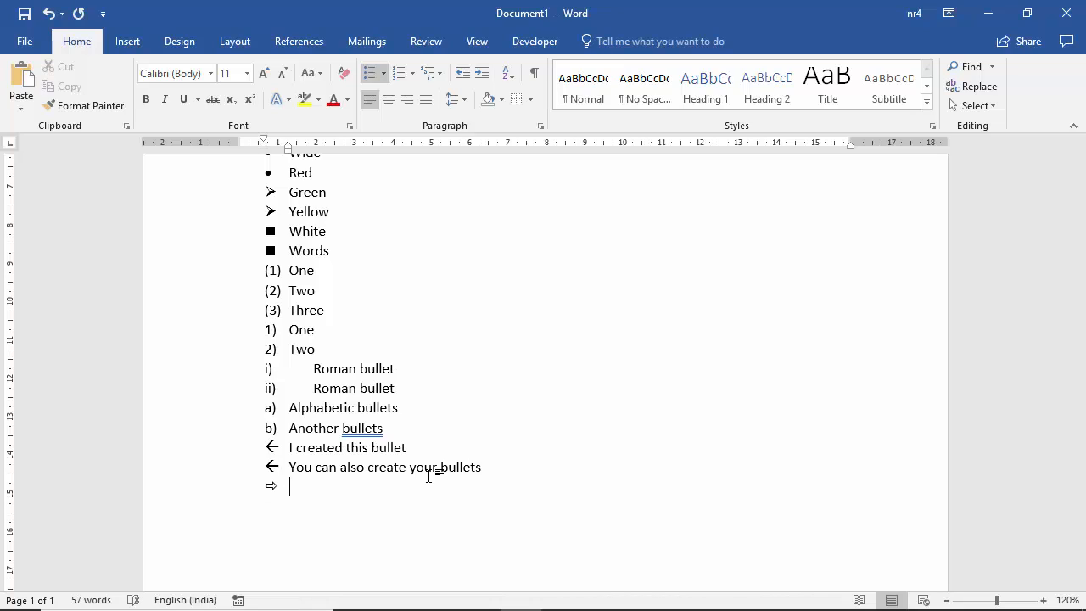
pyautogui.write('I created this o')
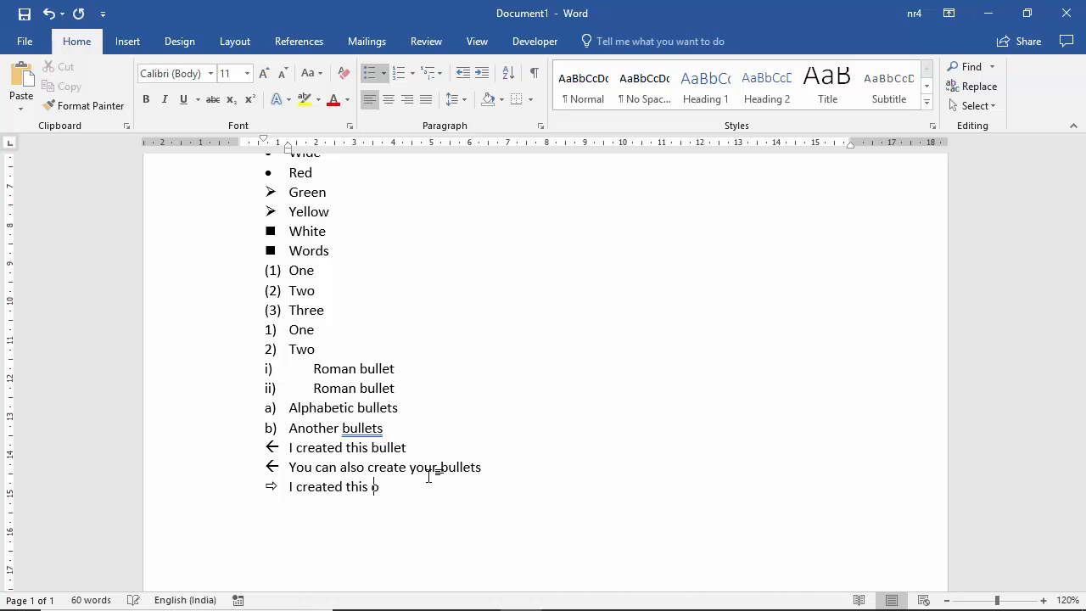
pyautogui.write('ne tw')
pyautogui.press('BackSpace')
pyautogui.write('oo')
pyautogui.press('Return')
pyautogui.write('You can also cre')
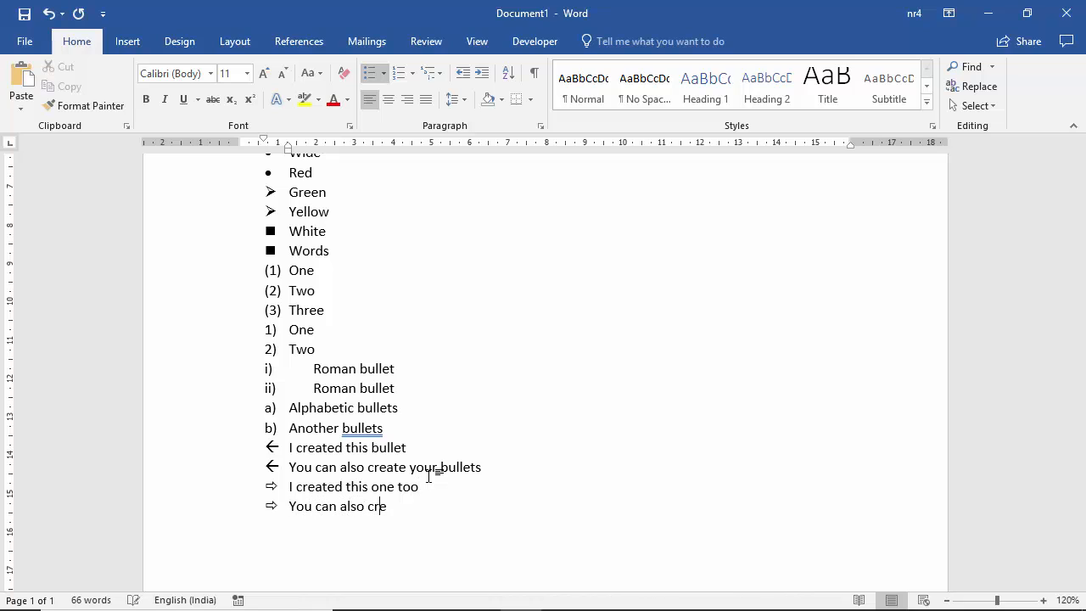
pyautogui.write('ate your own.')
pyautogui.press('Return')
pyautogui.press('Return')
# Step: Insert the headphones icon from Technology and electronics below the lists and shrink it to about 0.64 cm square
pyautogui.scroll(-5, 290, 260)
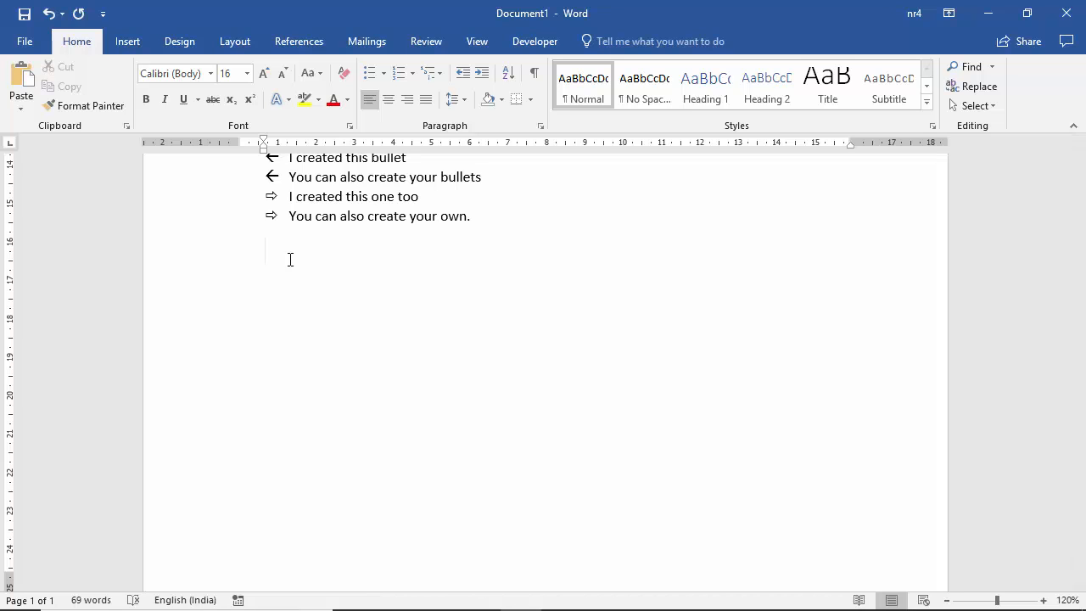
pyautogui.click(128, 40)
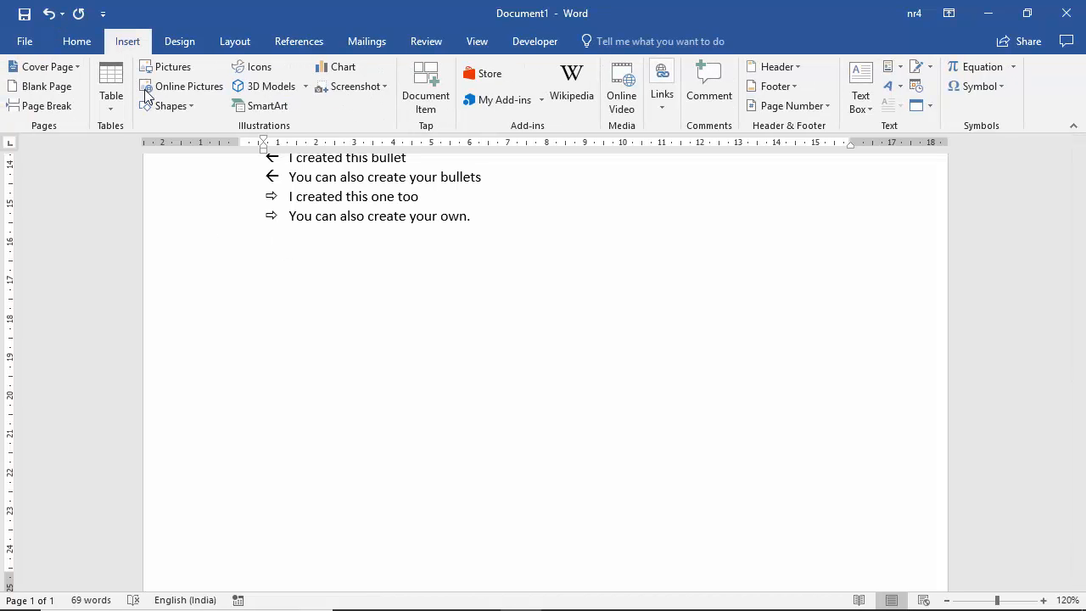
pyautogui.click(249, 69)
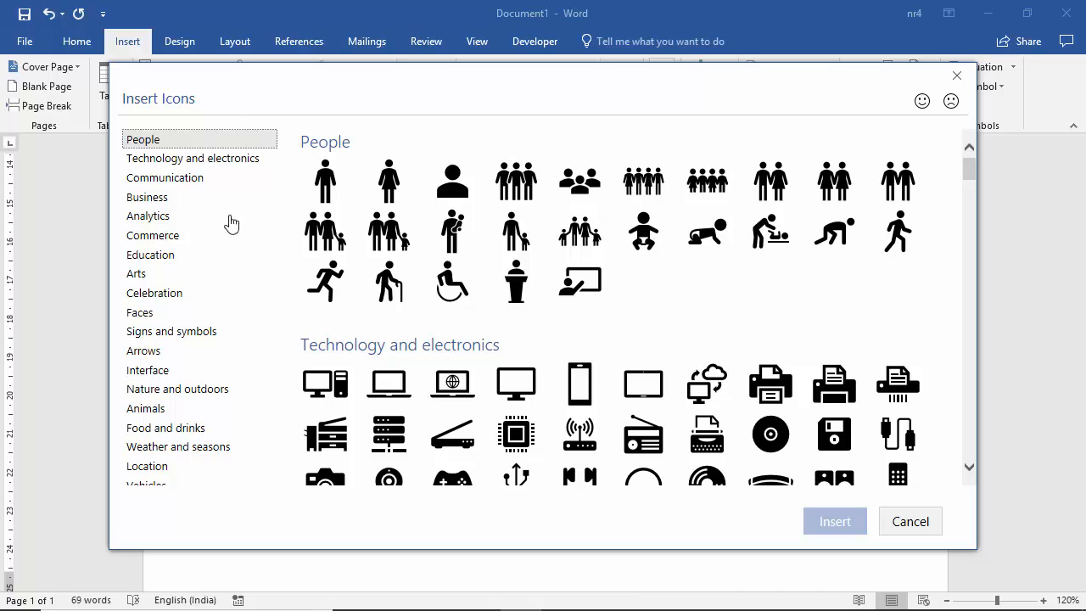
pyautogui.scroll(-2, 697, 314)
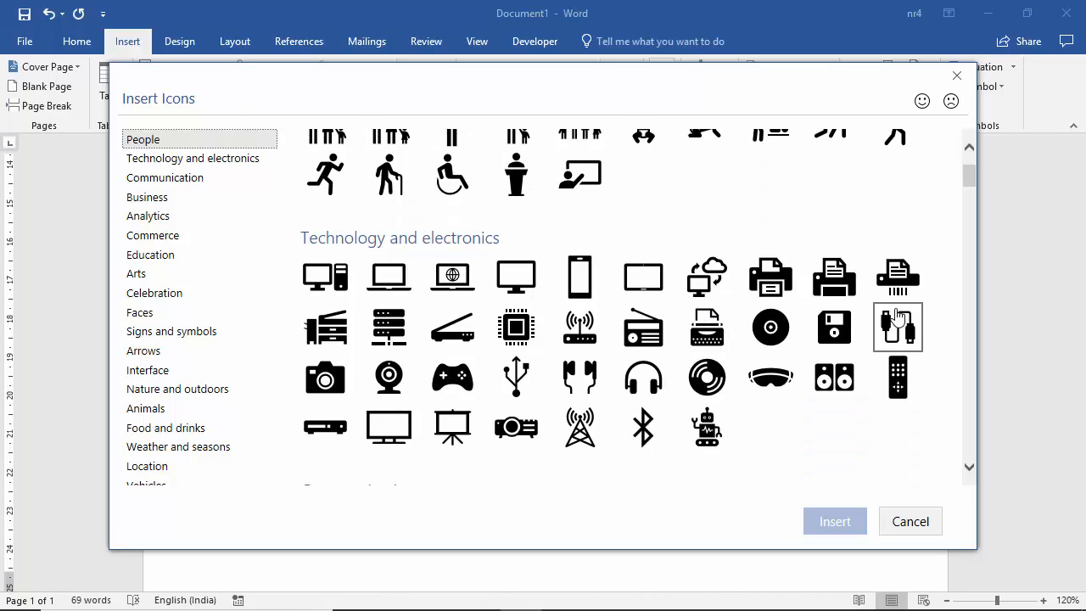
pyautogui.click(651, 386)
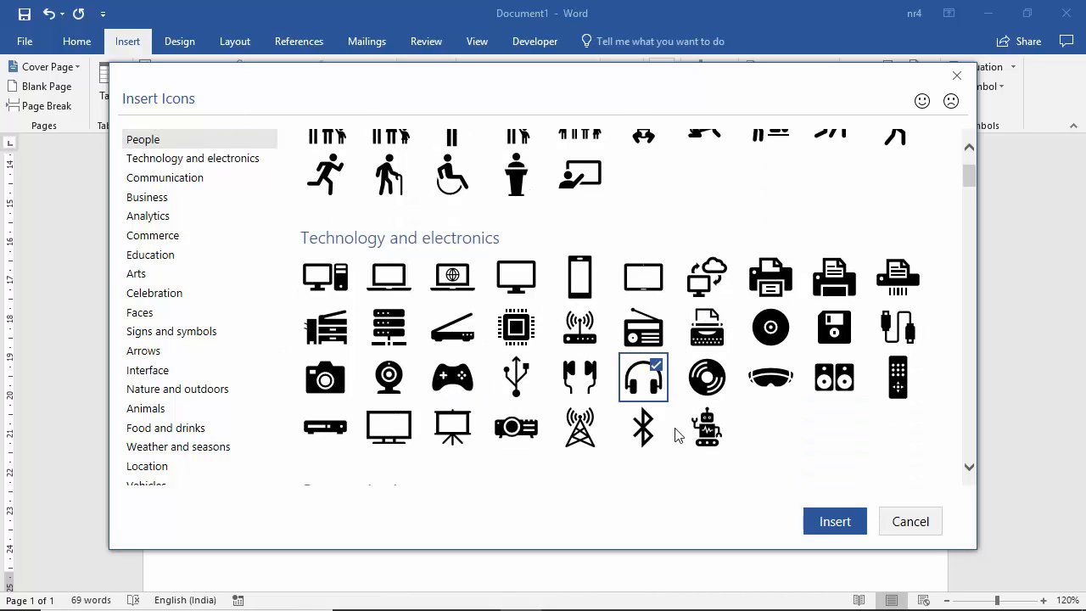
pyautogui.click(834, 522)
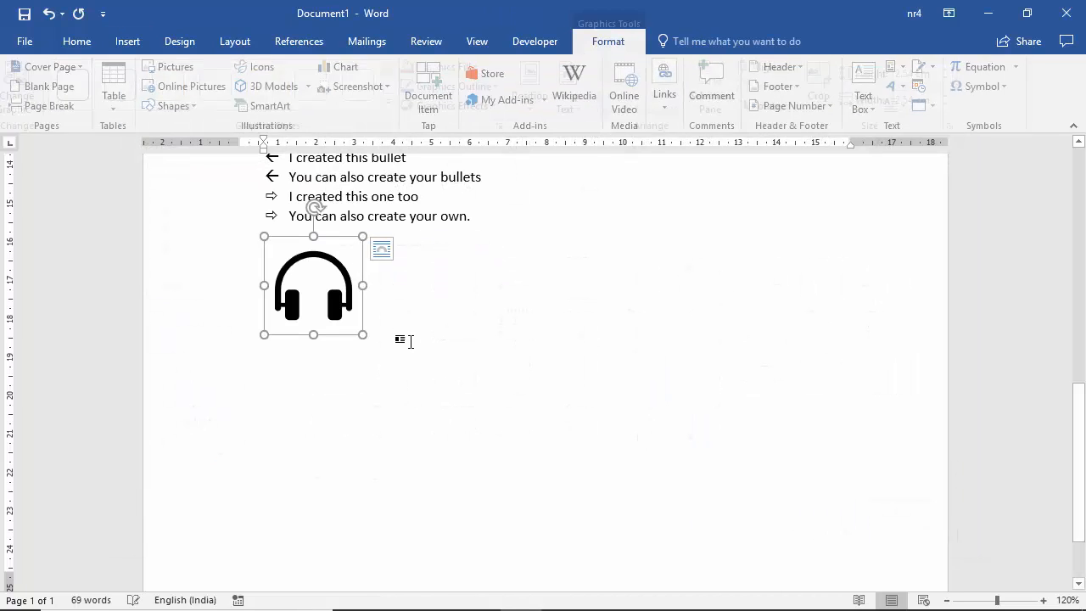
pyautogui.moveTo(363, 334); pyautogui.dragTo(290, 262)
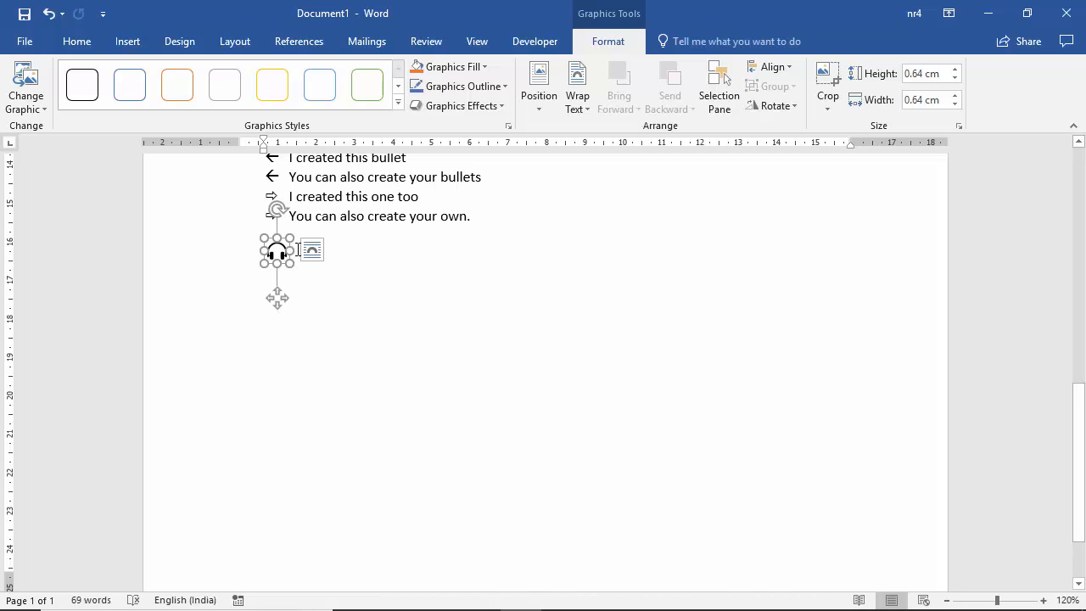
# Step: Turn the headphones icon into a picture bullet and add the list items "adsfjasdk", "adsfkjasdf" and "sdfasdf"
pyautogui.click(298, 248)
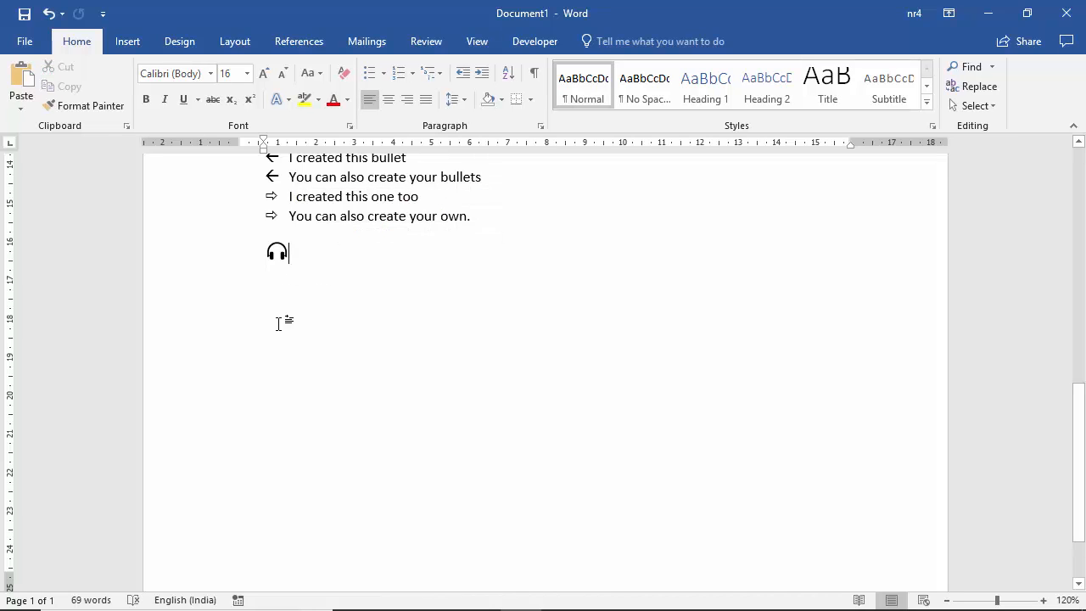
pyautogui.press('Tab')
pyautogui.write('adsfjasdk')
pyautogui.press('Return')
pyautogui.write('adsfkjasdf')
pyautogui.press('Return')
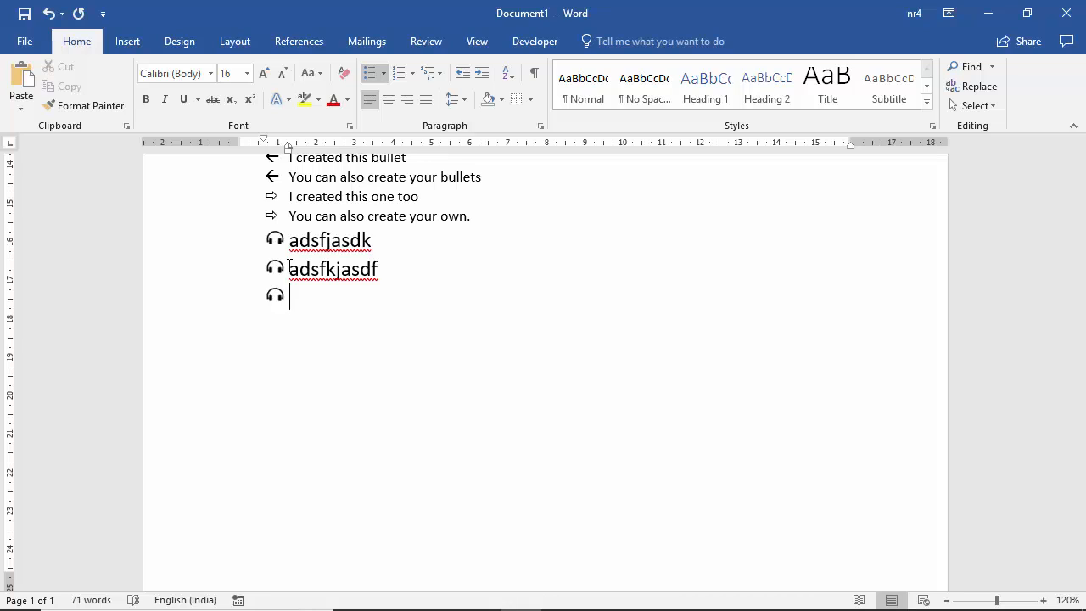
pyautogui.write('sdfasdf')
pyautogui.press('Return')
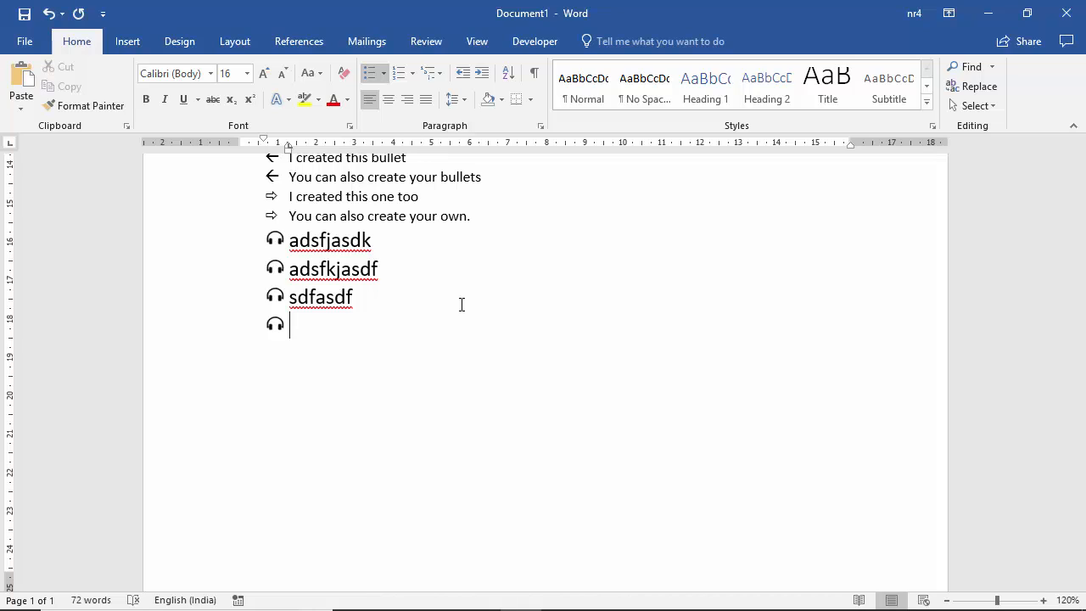
pyautogui.write('Thank you so much')
pyautogui.press('BackSpace')
pyautogui.press('BackSpace')
pyautogui.press('BackSpace')
pyautogui.press('BackSpace')
pyautogui.press('BackSpace')
pyautogui.press('BackSpace')
pyautogui.press('BackSpace')
pyautogui.press('BackSpace')
pyautogui.press('BackSpace')
pyautogui.press('BackSpace')
pyautogui.press('BackSpace')
pyautogui.press('BackSpace')
pyautogui.press('BackSpace')
pyautogui.press('BackSpace')
pyautogui.press('BackSpace')
pyautogui.press('BackSpace')
pyautogui.press('BackSpace')
# Step: Begin the fourth headphones-bulleted item with the word "Thank"
pyautogui.write('Thank')
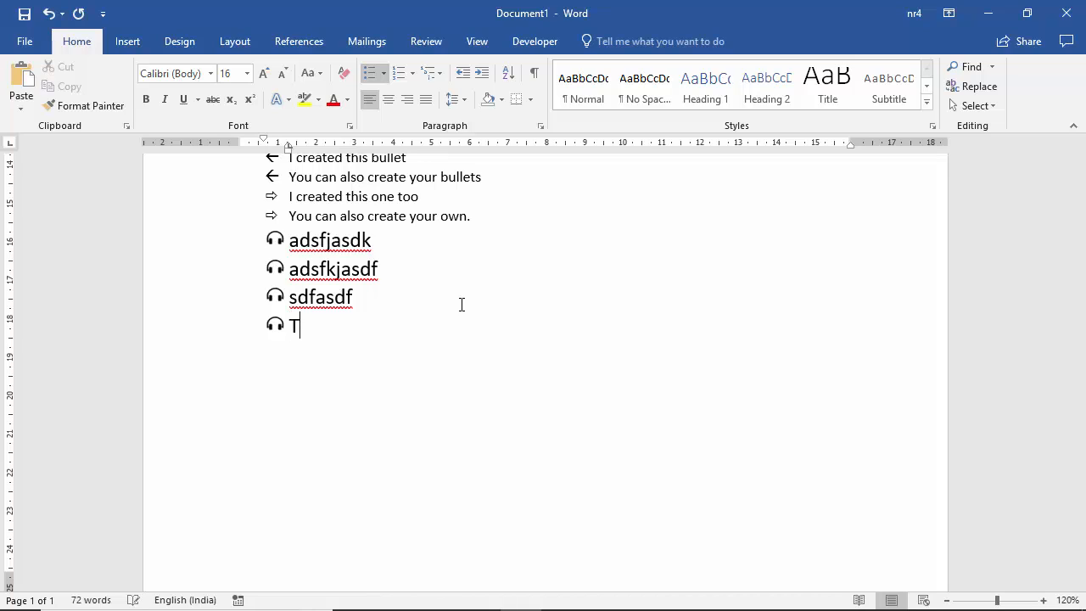